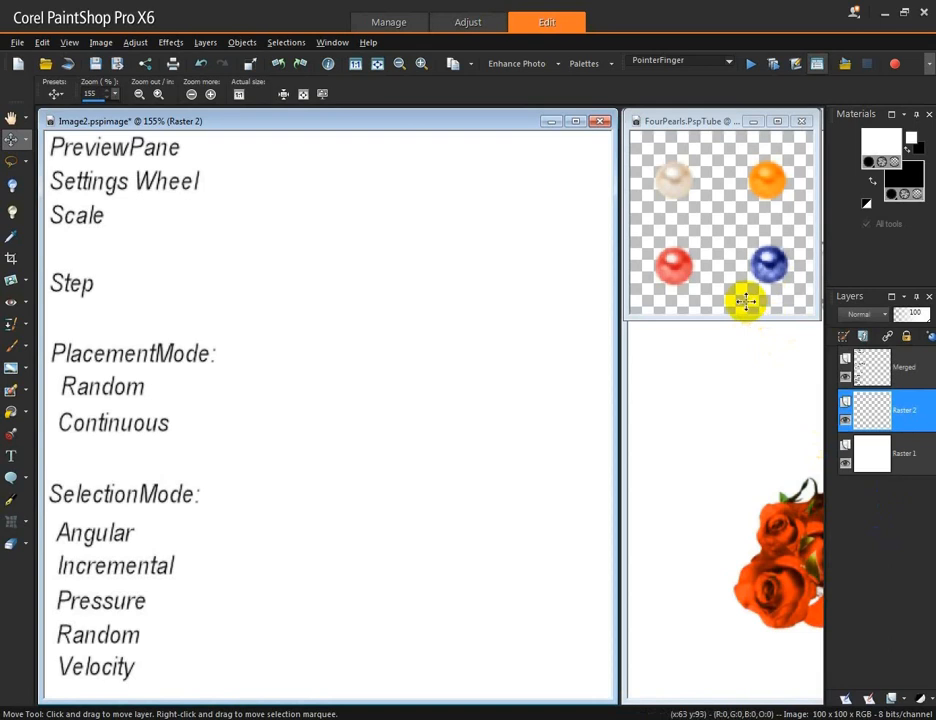
Step: Select the Picture Tube tool, choose the FourPearls tube, and review its Picture Tube Settings
{"action": "left_click", "coordinate": [13, 433]}
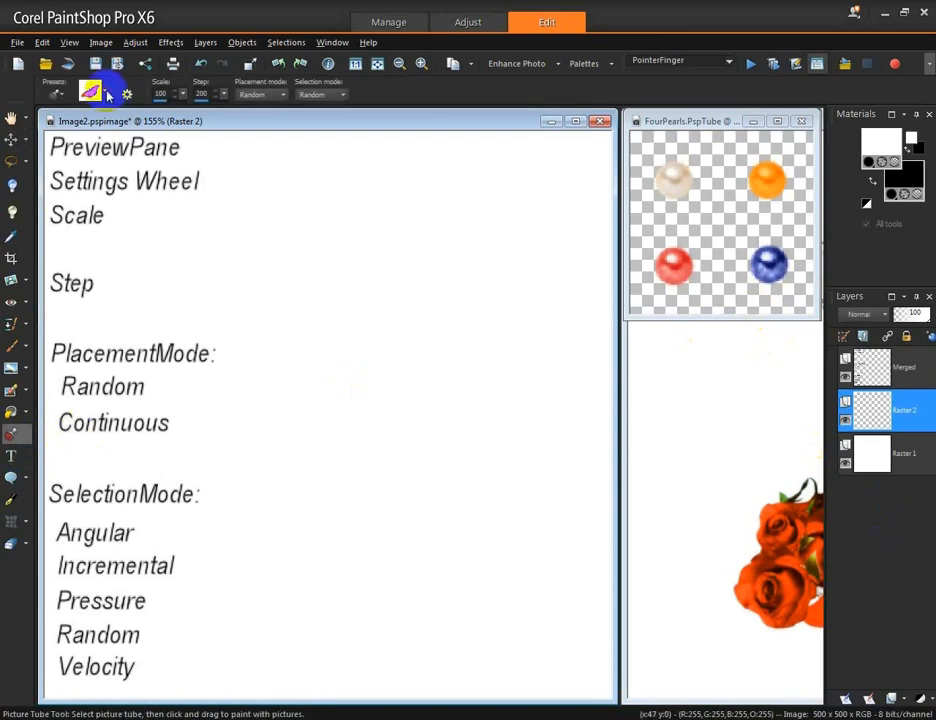
{"action": "left_click", "coordinate": [106, 92]}
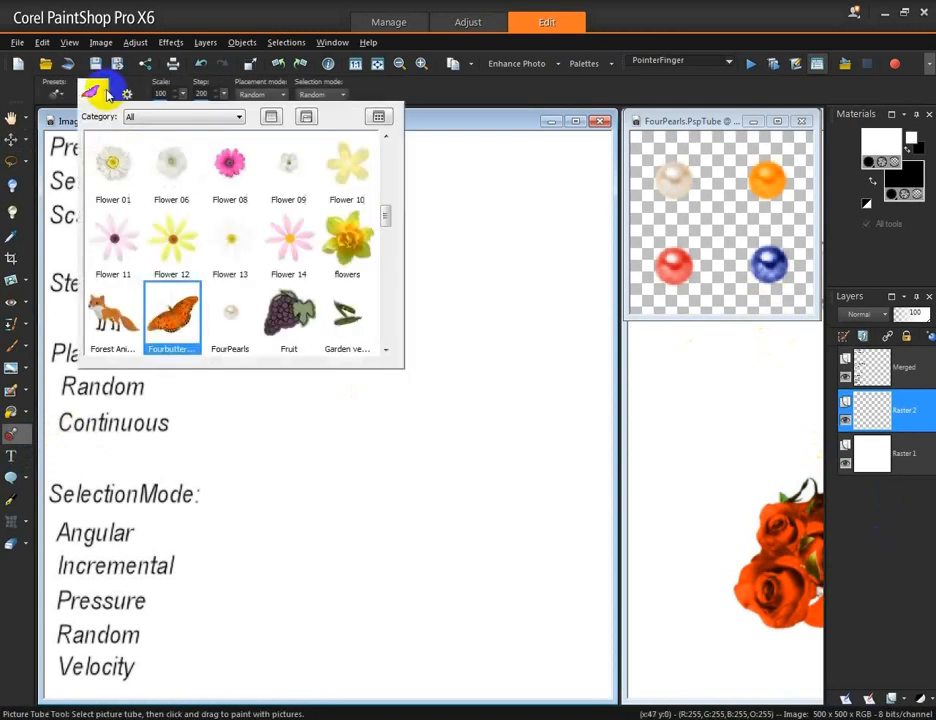
{"action": "left_click", "coordinate": [231, 328]}
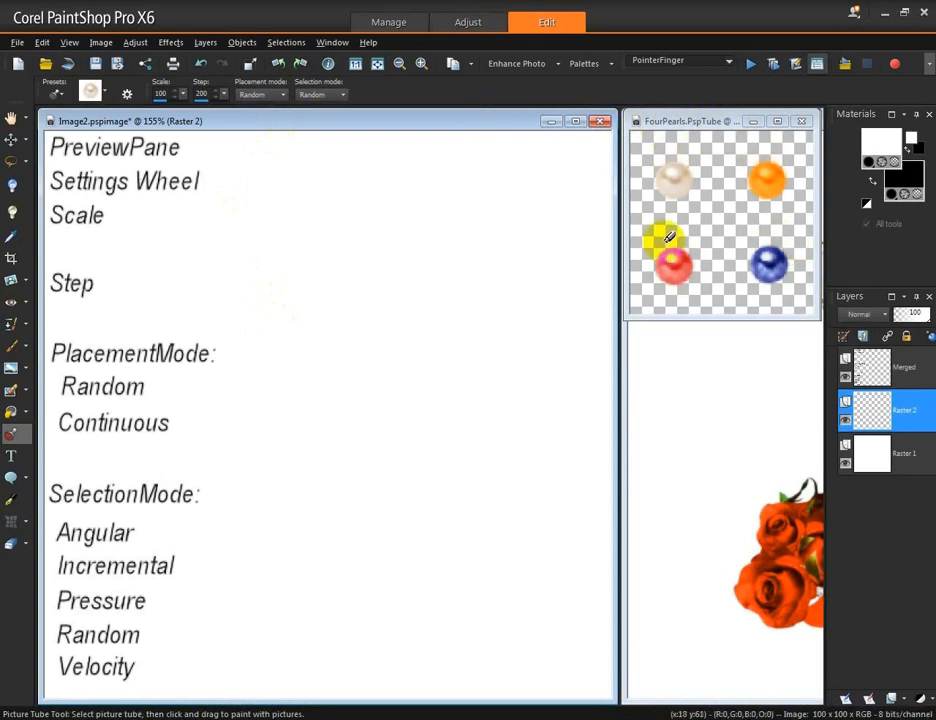
{"action": "left_click", "coordinate": [127, 95]}
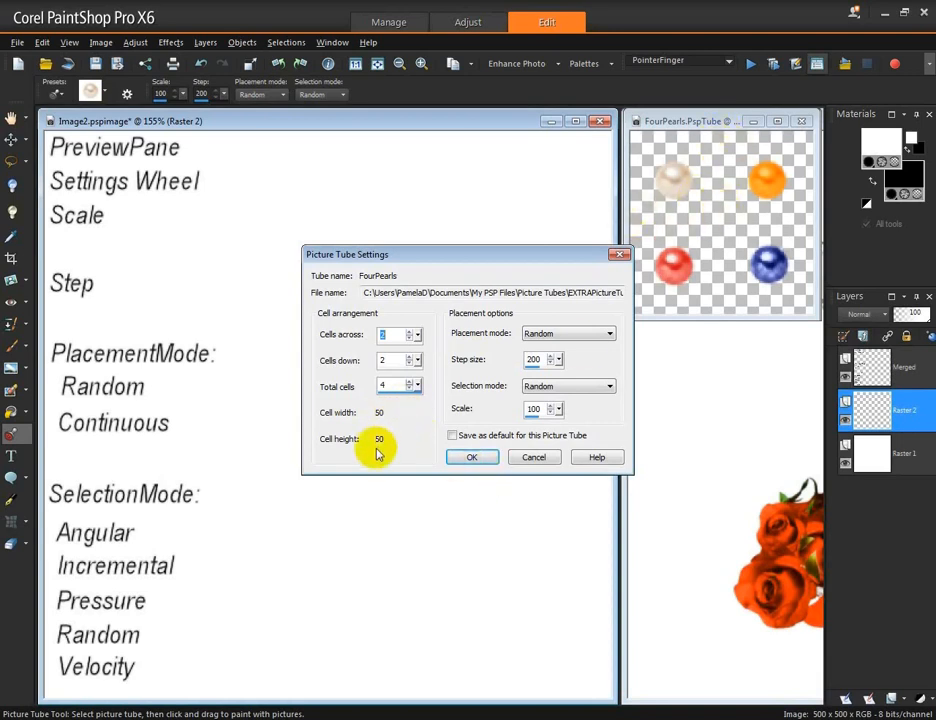
{"action": "left_click", "coordinate": [470, 459]}
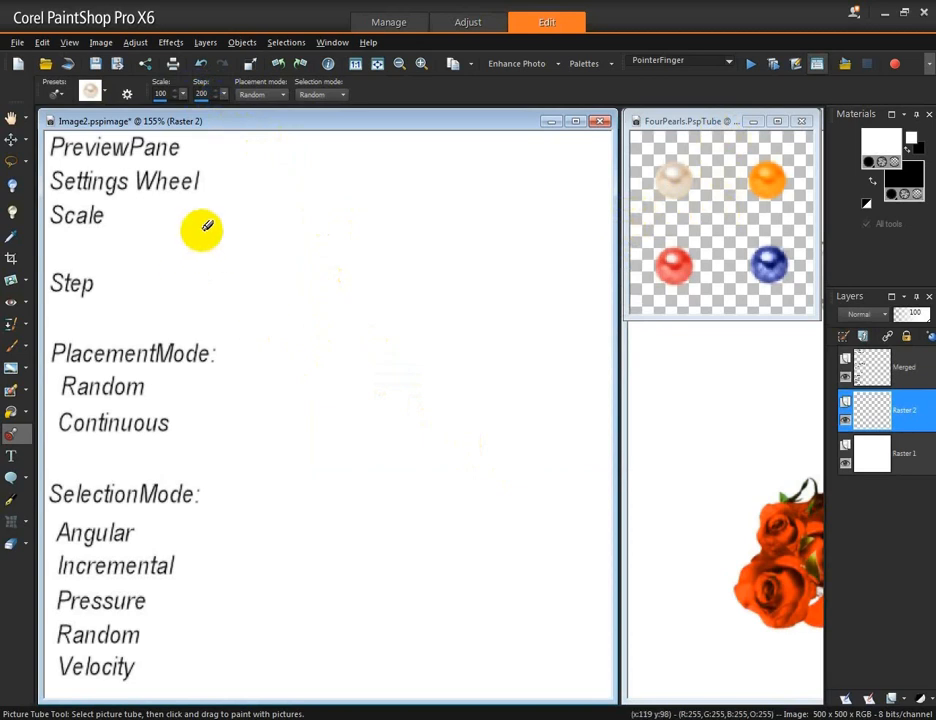
Step: Stamp a pearl beside the Scale label at scale 76 and another at scale 212
{"action": "left_click", "coordinate": [161, 94]}
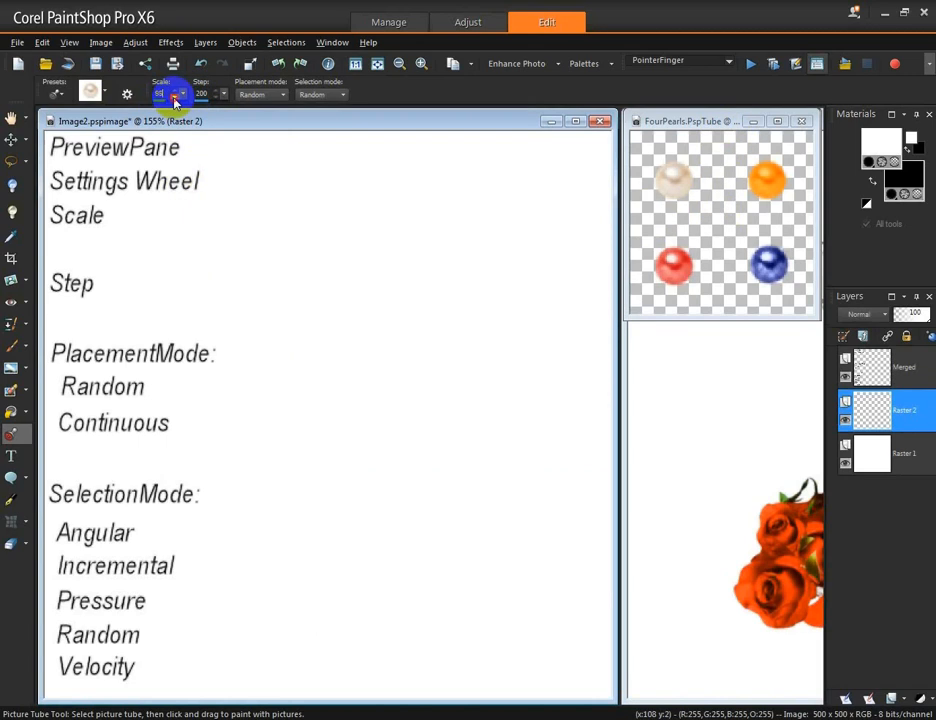
{"action": "left_click", "coordinate": [176, 98]}
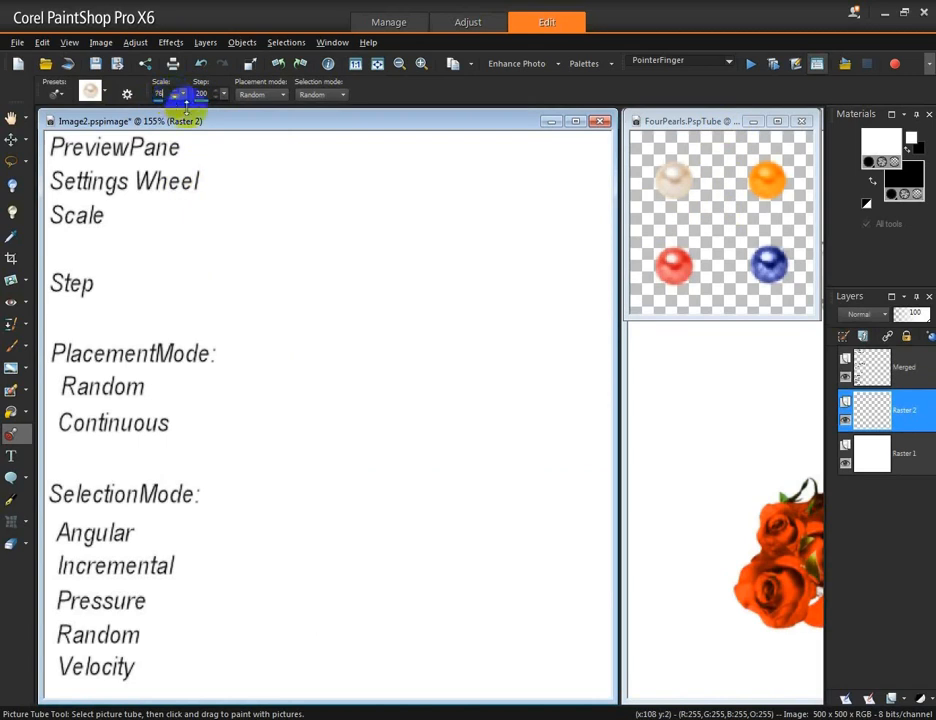
{"action": "left_click", "coordinate": [148, 225]}
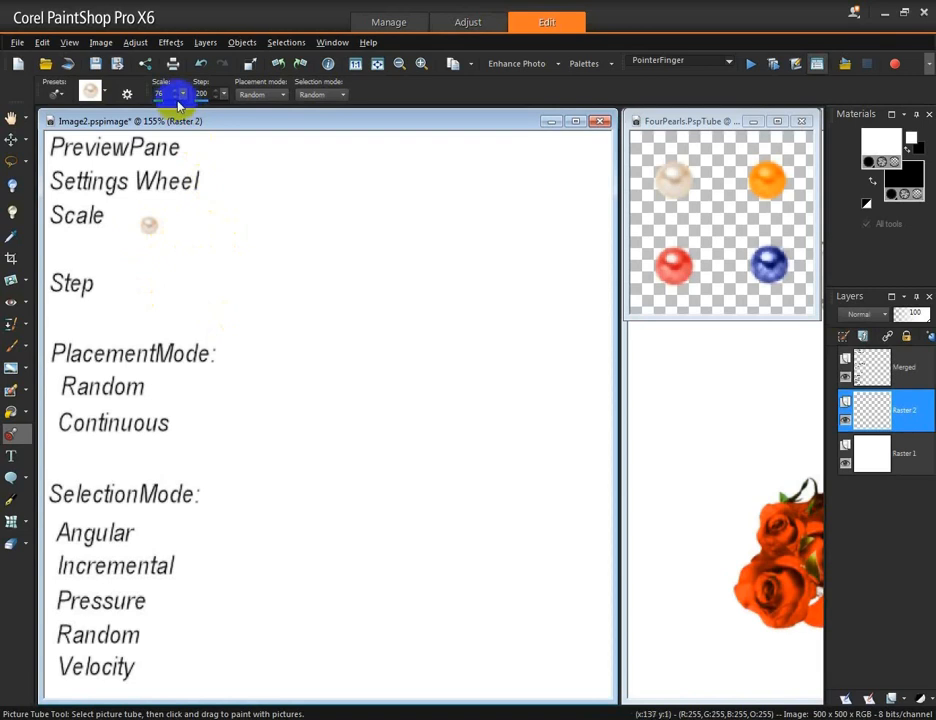
{"action": "left_click_drag", "start_coordinate": [182, 96], "coordinate": [224, 115]}
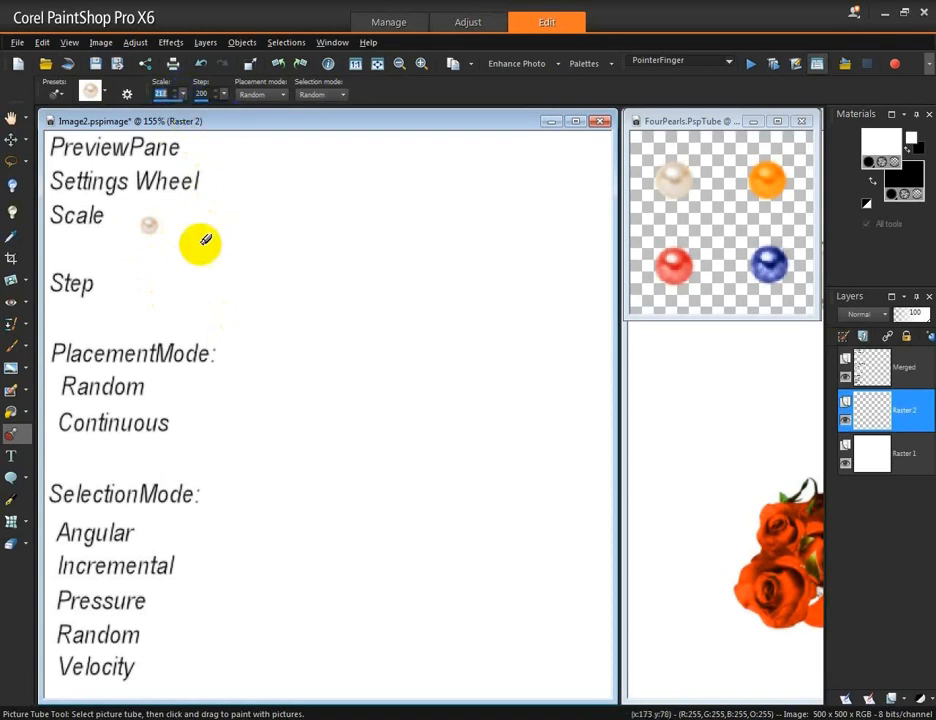
{"action": "left_click", "coordinate": [196, 210]}
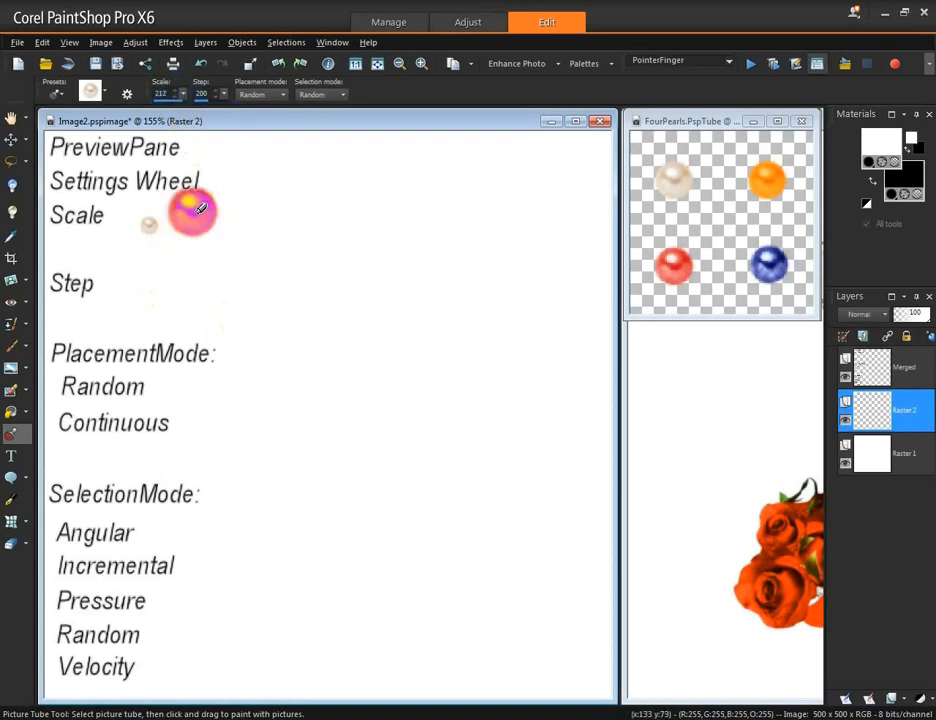
Step: Set the tube scale to 85
{"action": "double_click", "coordinate": [166, 93]}
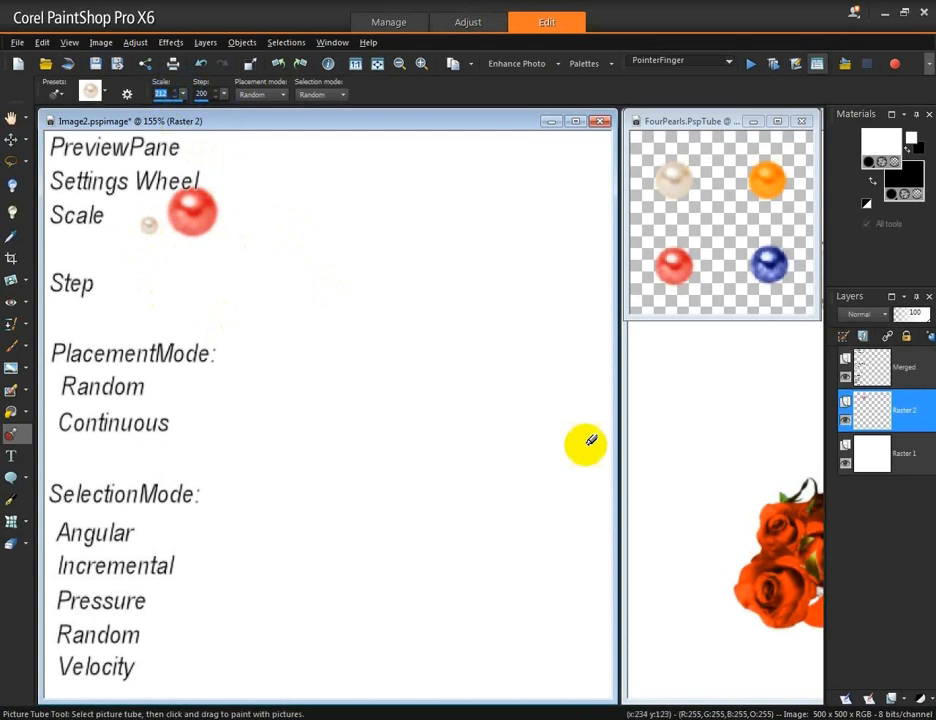
{"action": "type", "text": "85"}
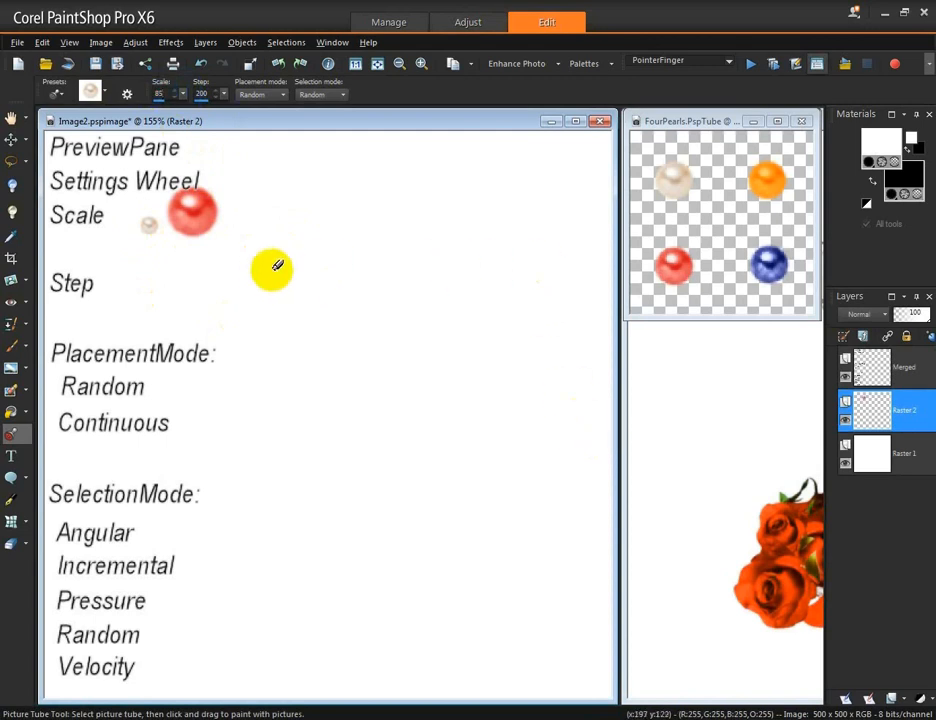
Step: Set the step to 18 and paint a row of pearls beside the Step label
{"action": "double_click", "coordinate": [200, 93]}
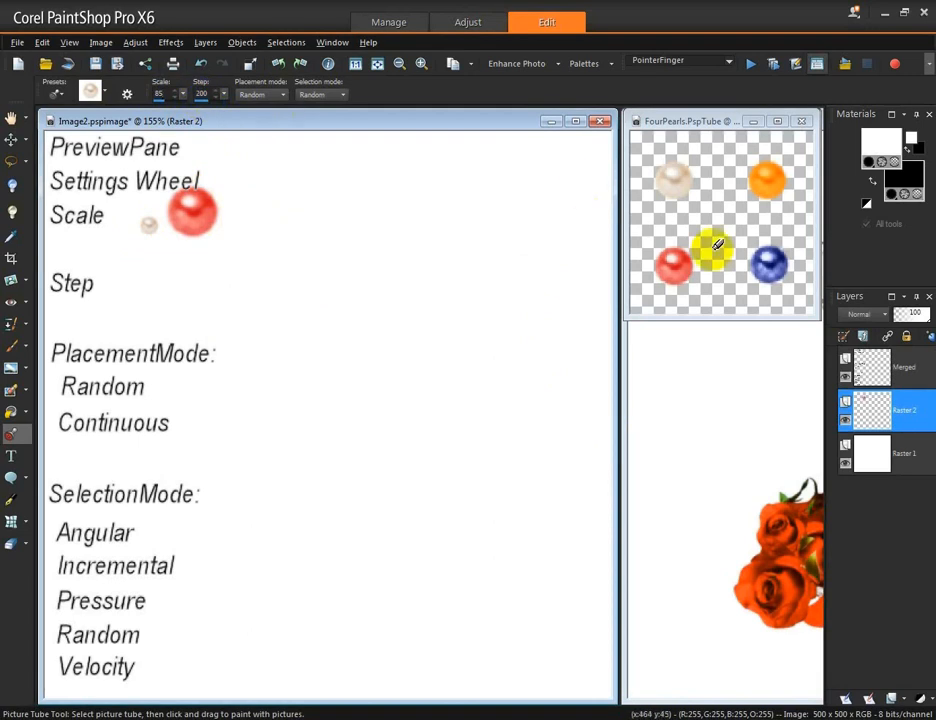
{"action": "left_click", "coordinate": [673, 264]}
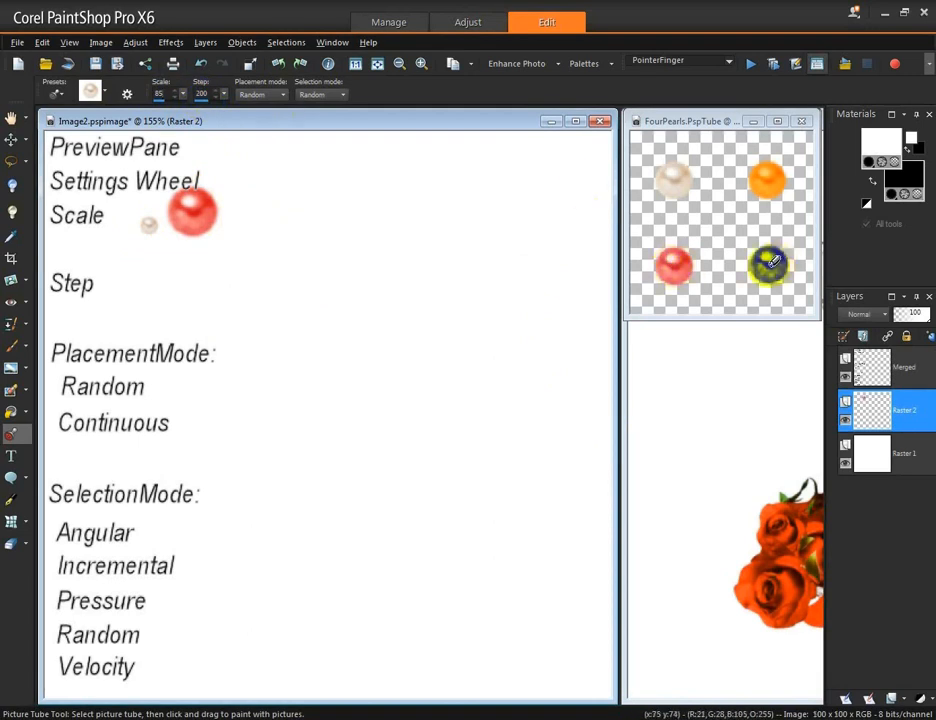
{"action": "left_click", "coordinate": [673, 262]}
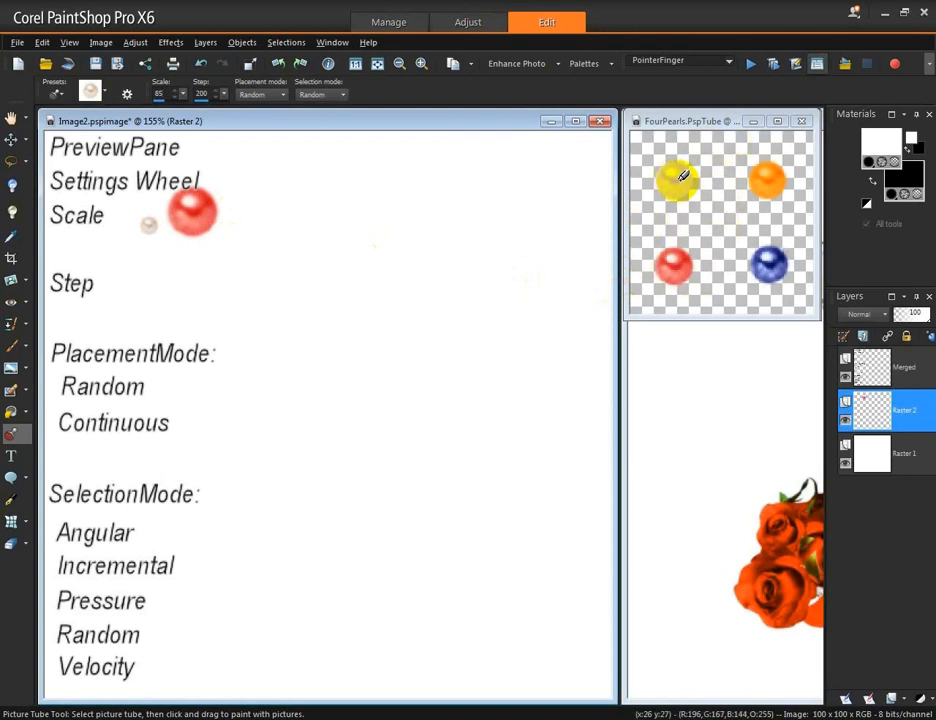
{"action": "left_click", "coordinate": [201, 92]}
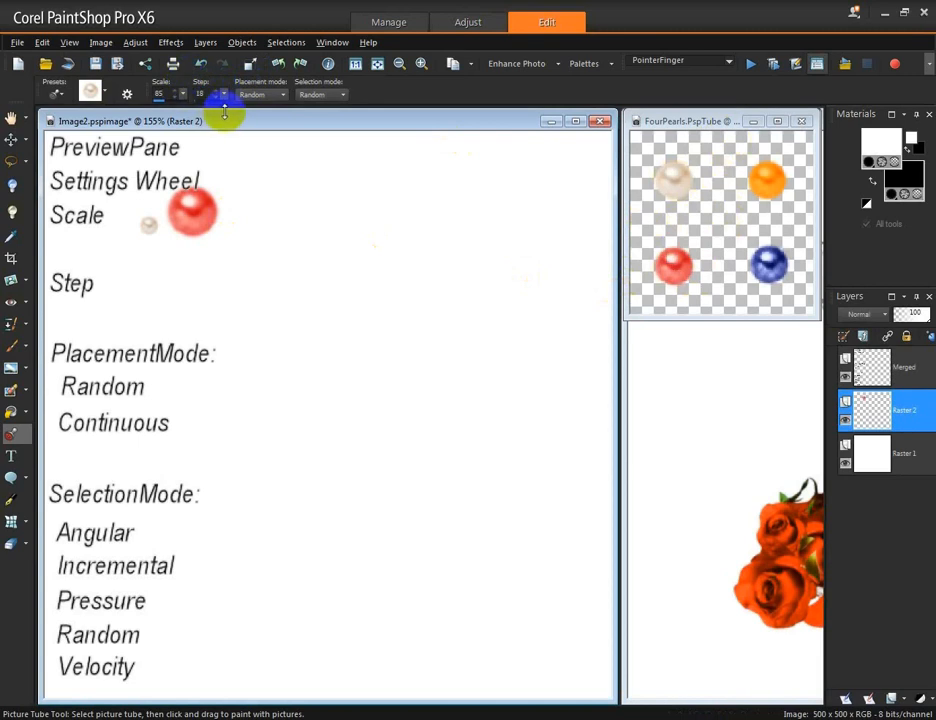
{"action": "type", "text": "18"}
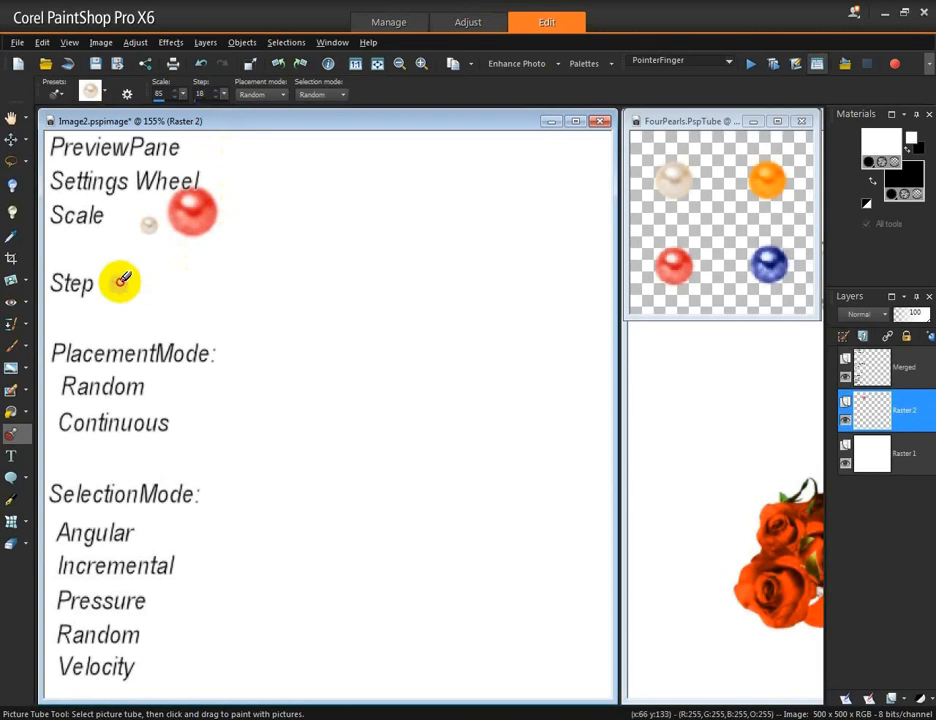
{"action": "left_click_drag", "start_coordinate": [121, 281], "coordinate": [276, 279]}
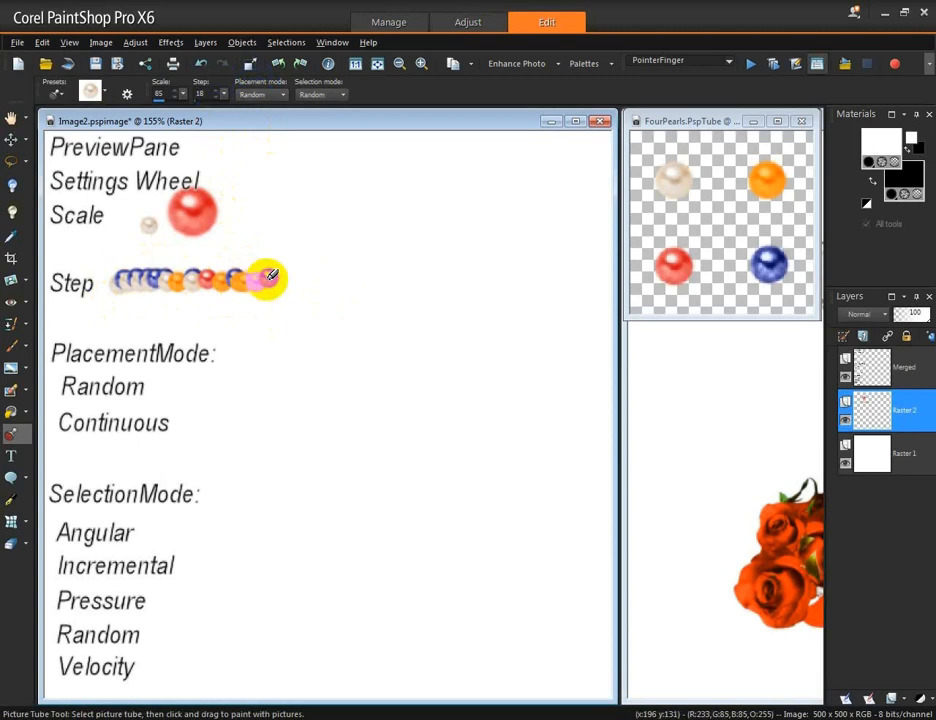
Step: Paint a pearl and a stroke of pearls beside the Random label with Random placement
{"action": "left_click", "coordinate": [201, 94]}
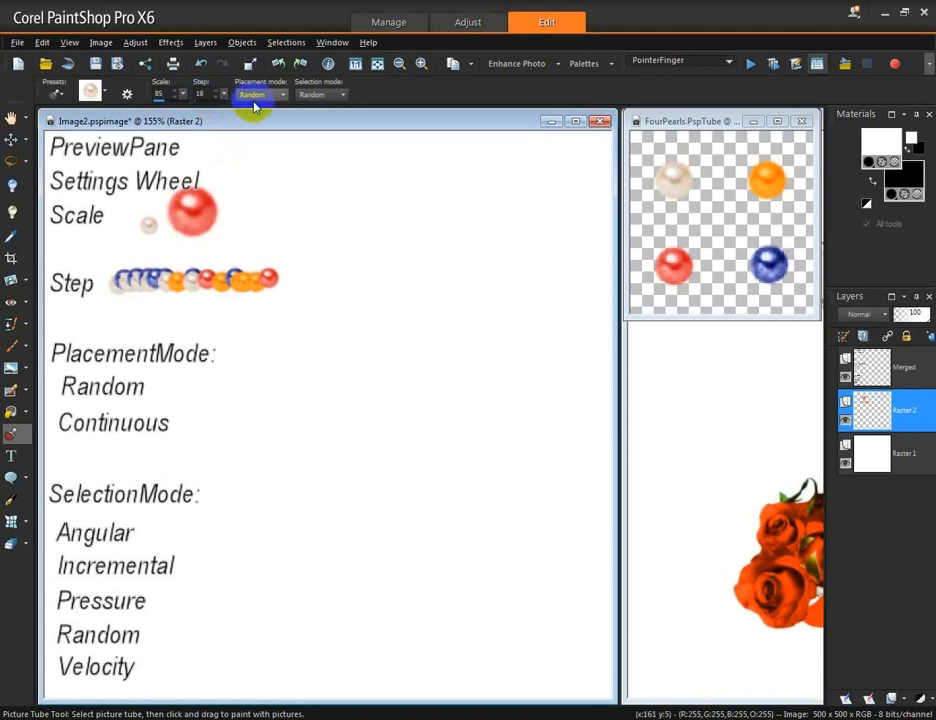
{"action": "left_click", "coordinate": [179, 385]}
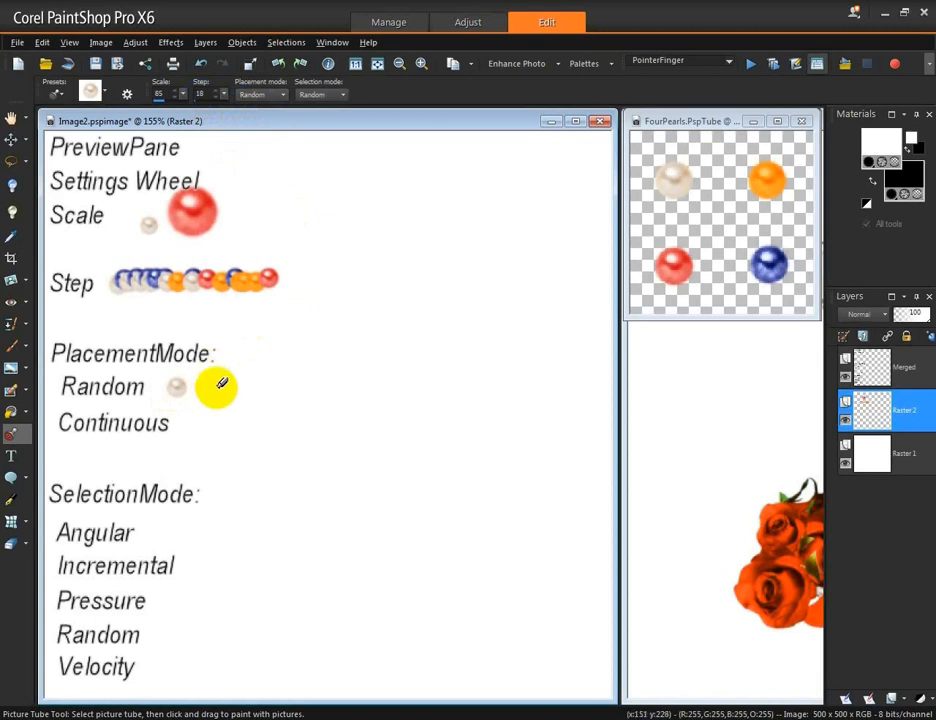
{"action": "mouse_move", "coordinate": [214, 385]}
{"action": "left_mouse_down"}
{"action": "mouse_move", "coordinate": [318, 378]}
{"action": "mouse_move", "coordinate": [217, 387]}
{"action": "mouse_move", "coordinate": [329, 387]}
{"action": "left_mouse_up"}
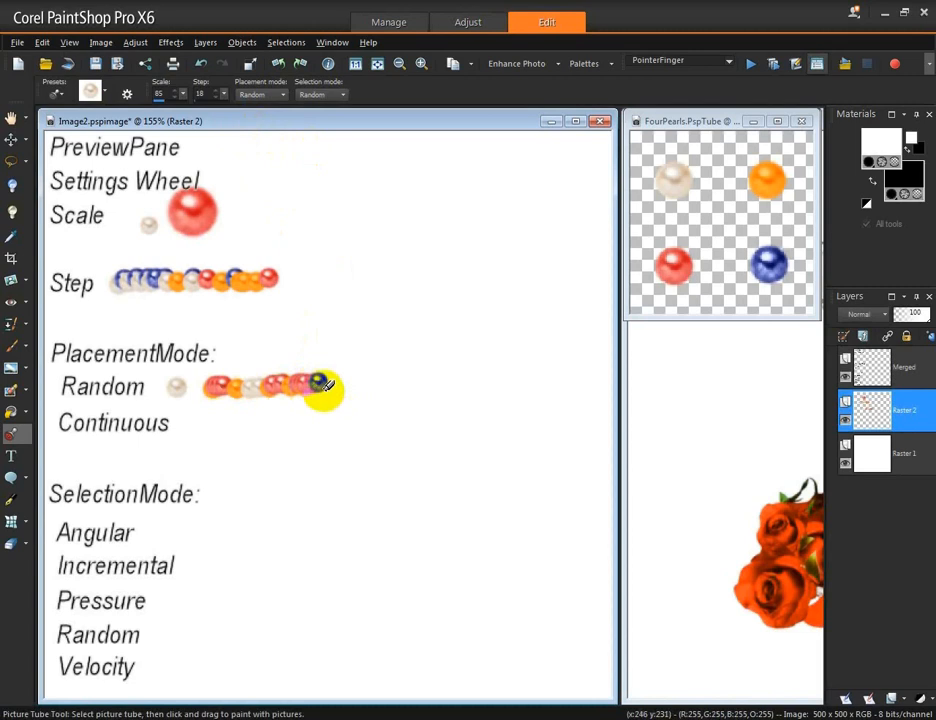
Step: Set the placement mode to Continuous and paint a row of pearls beside the Continuous label
{"action": "left_click", "coordinate": [283, 95]}
{"action": "left_click", "coordinate": [265, 107]}
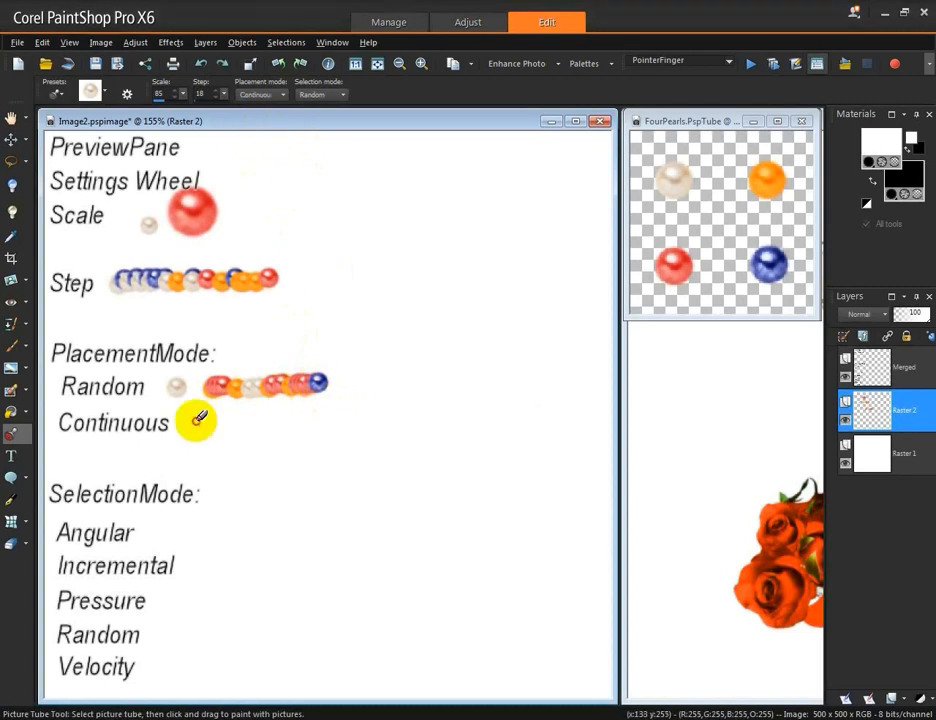
{"action": "left_click_drag", "start_coordinate": [199, 418], "coordinate": [368, 417]}
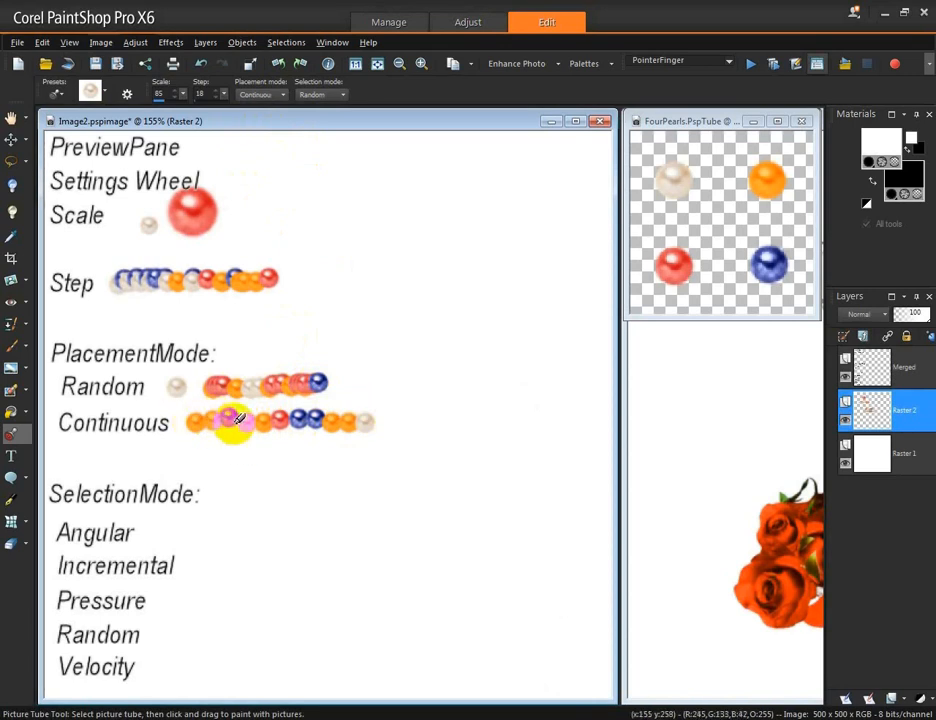
Step: Set the selection mode to Angular and paint pearl strokes in different directions beside the Angular label
{"action": "left_click", "coordinate": [200, 92]}
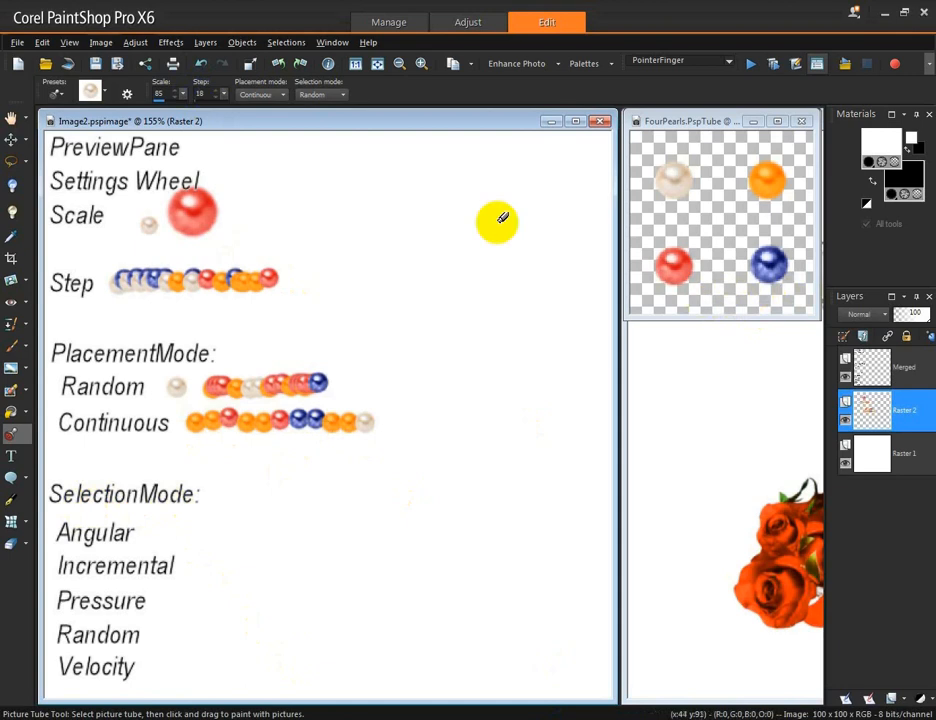
{"action": "left_click", "coordinate": [344, 94]}
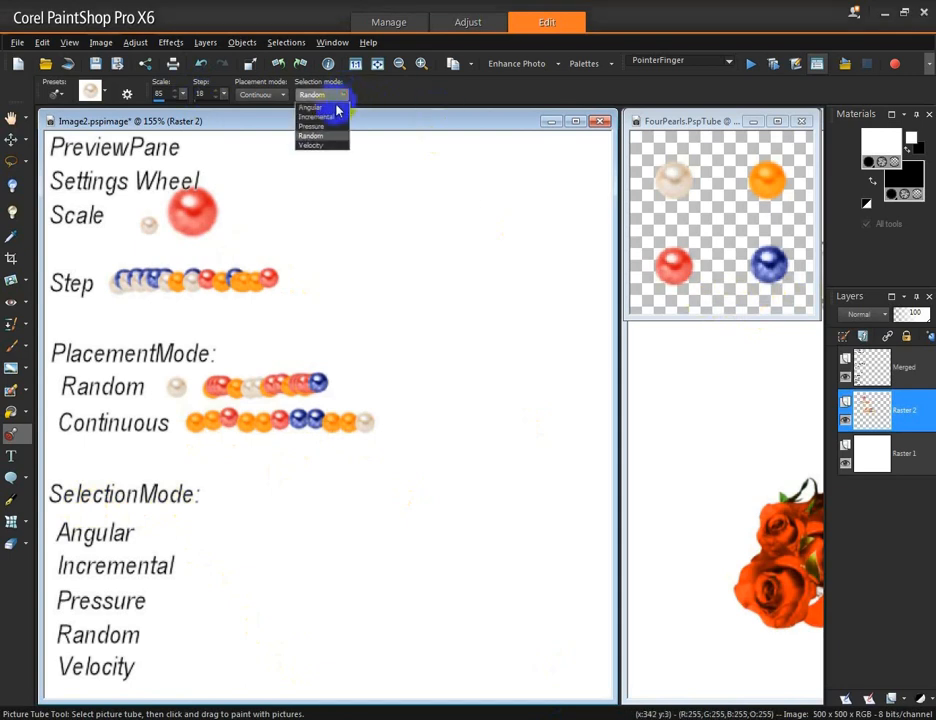
{"action": "left_click", "coordinate": [325, 110]}
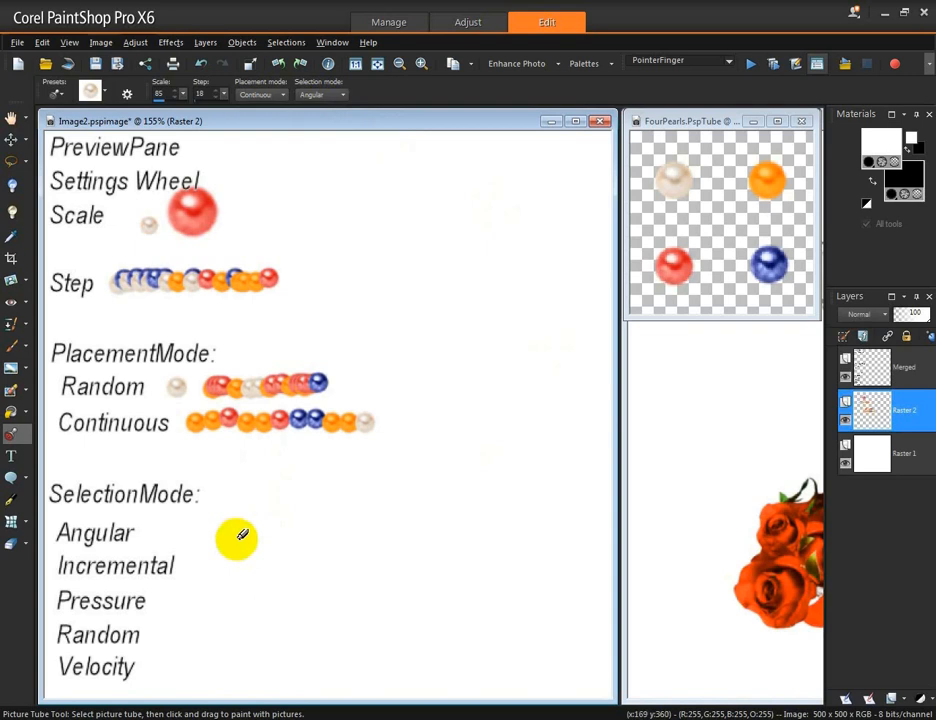
{"action": "left_click_drag", "start_coordinate": [227, 535], "coordinate": [198, 533]}
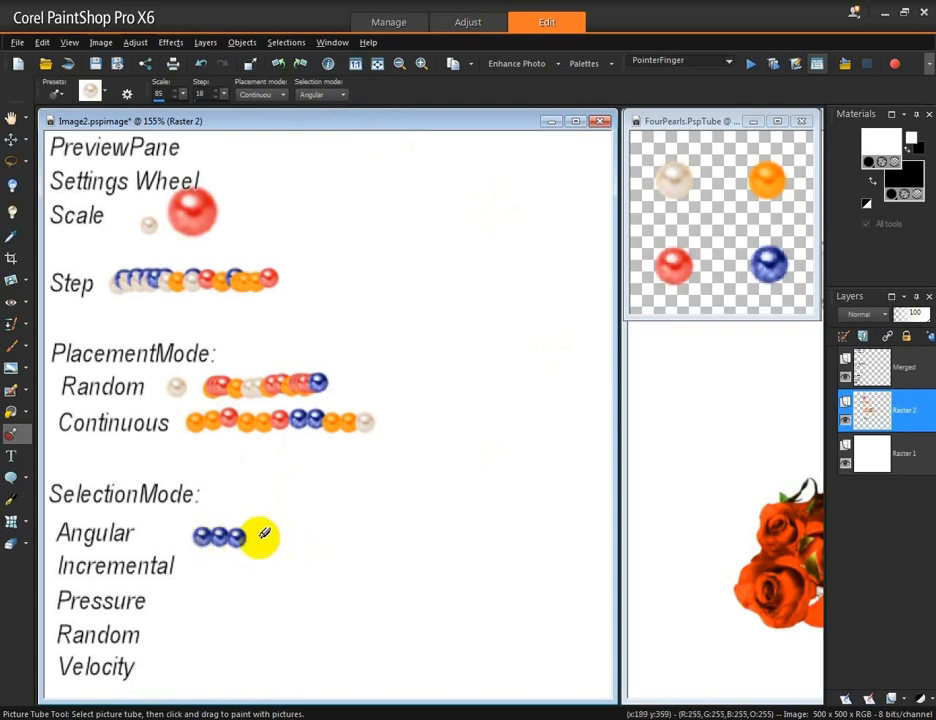
{"action": "mouse_move", "coordinate": [266, 535]}
{"action": "left_mouse_down"}
{"action": "mouse_move", "coordinate": [334, 536]}
{"action": "mouse_move", "coordinate": [325, 538]}
{"action": "mouse_move", "coordinate": [324, 497]}
{"action": "mouse_move", "coordinate": [358, 499]}
{"action": "mouse_move", "coordinate": [355, 539]}
{"action": "left_mouse_up"}
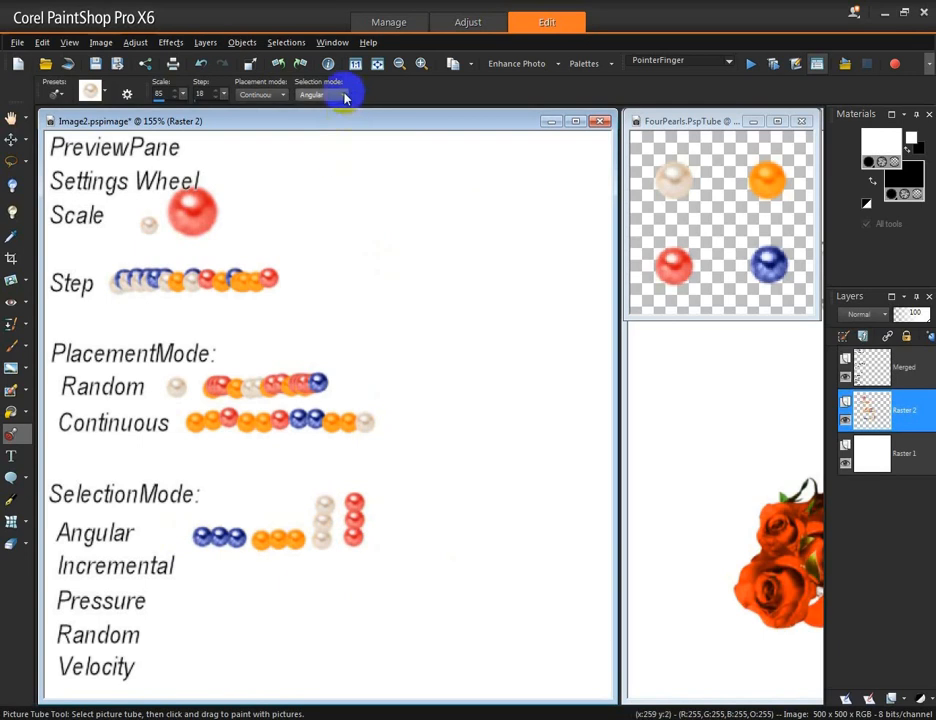
Step: Set the selection mode to Incremental and paint a row of pearls beside the Incremental label
{"action": "left_click", "coordinate": [343, 94]}
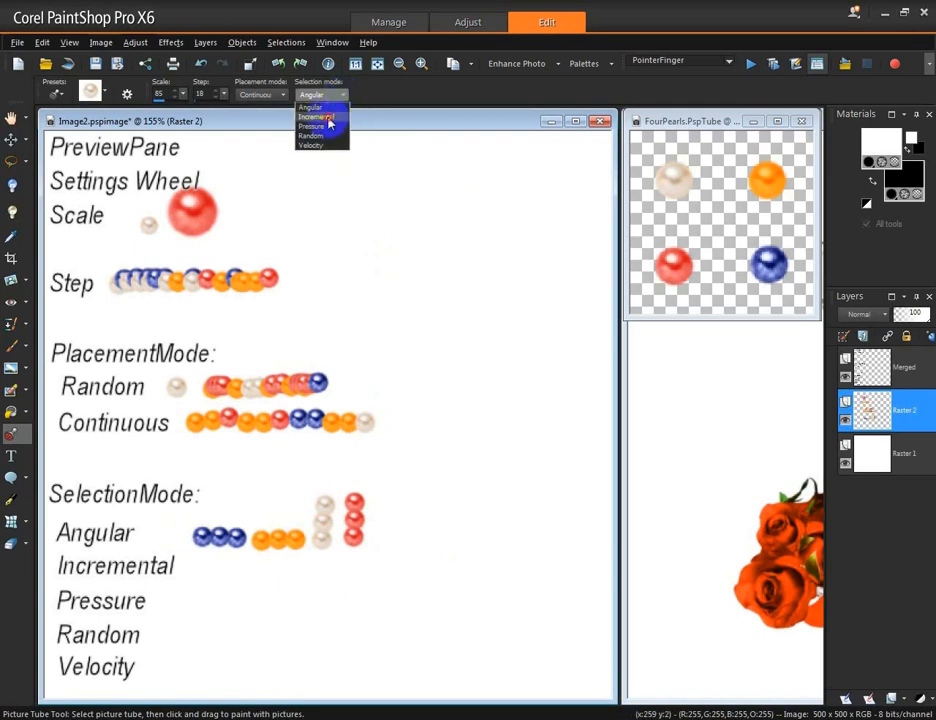
{"action": "left_click", "coordinate": [327, 118]}
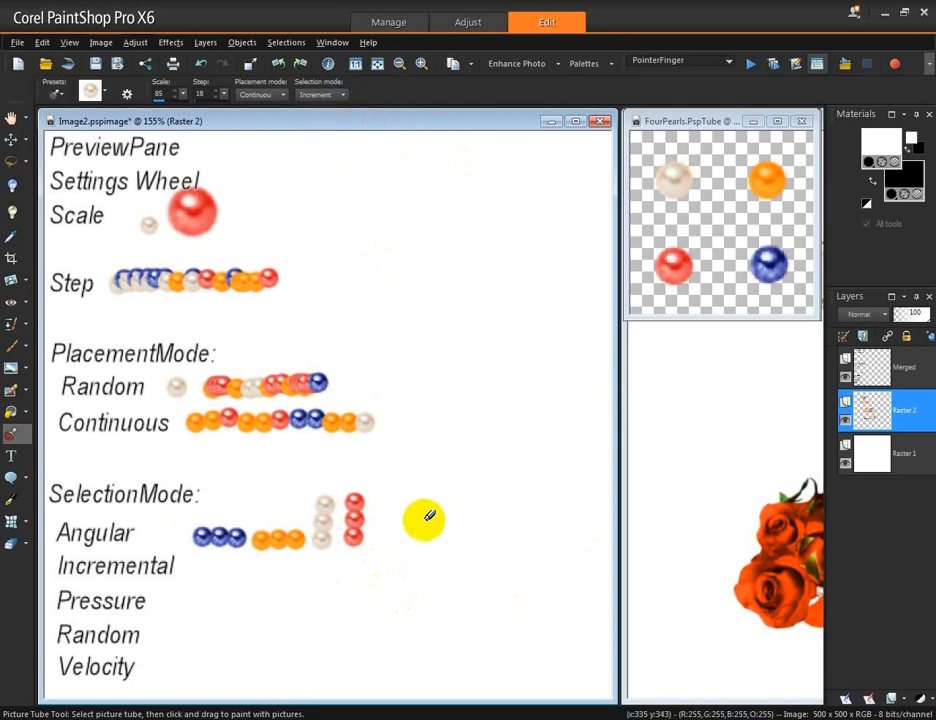
{"action": "left_click", "coordinate": [199, 93]}
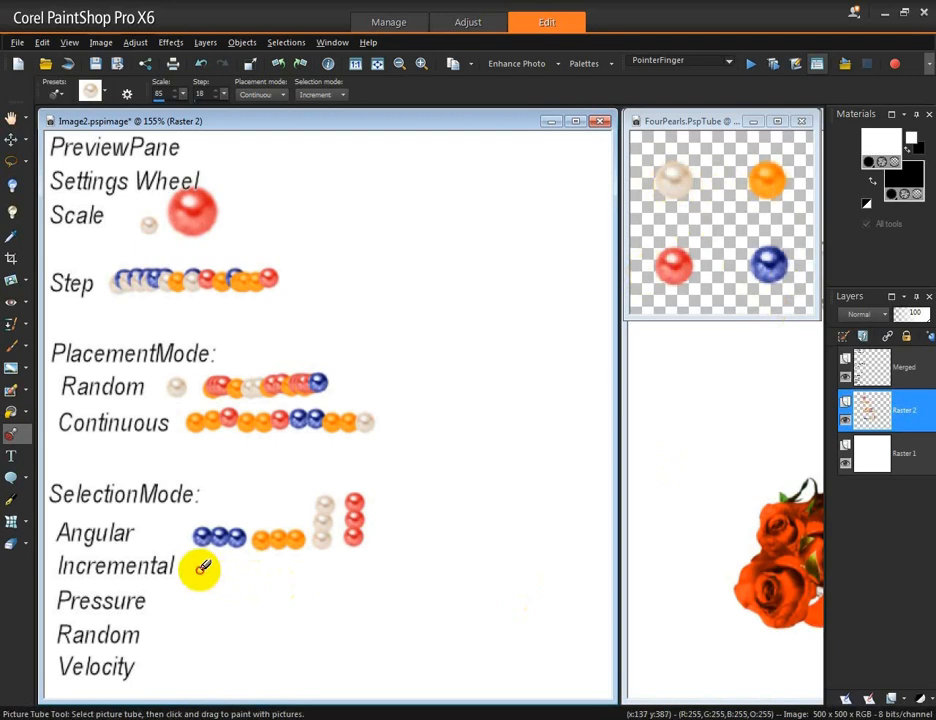
{"action": "mouse_move", "coordinate": [201, 567]}
{"action": "left_mouse_down"}
{"action": "mouse_move", "coordinate": [378, 568]}
{"action": "mouse_move", "coordinate": [252, 571]}
{"action": "left_mouse_up"}
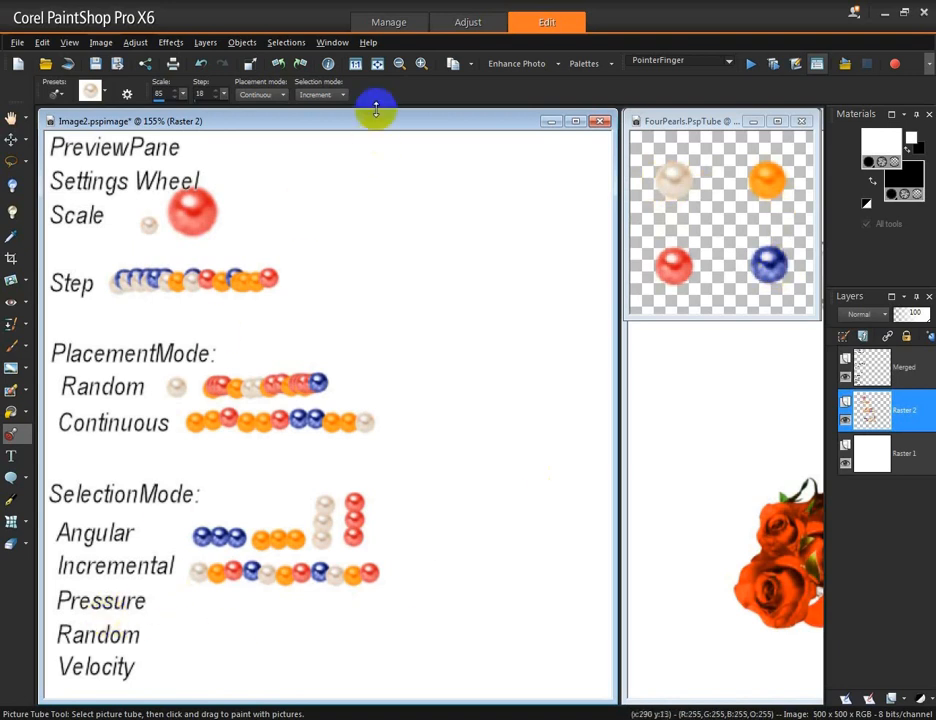
Step: Set the selection mode to Random and paint a row of pearls beside the Random label
{"action": "left_click", "coordinate": [343, 94]}
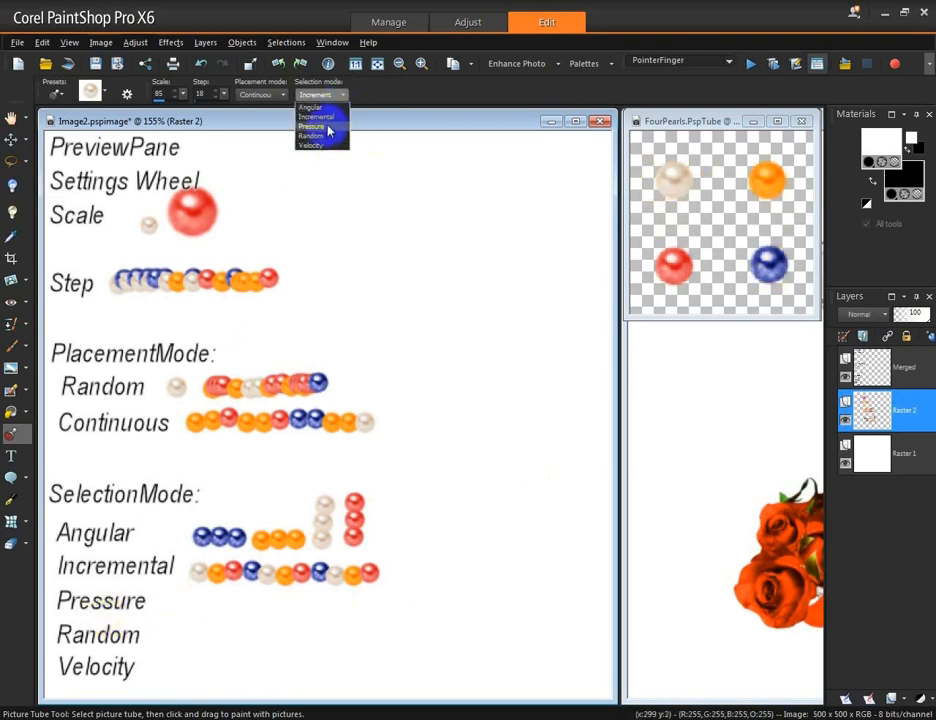
{"action": "left_click", "coordinate": [330, 129]}
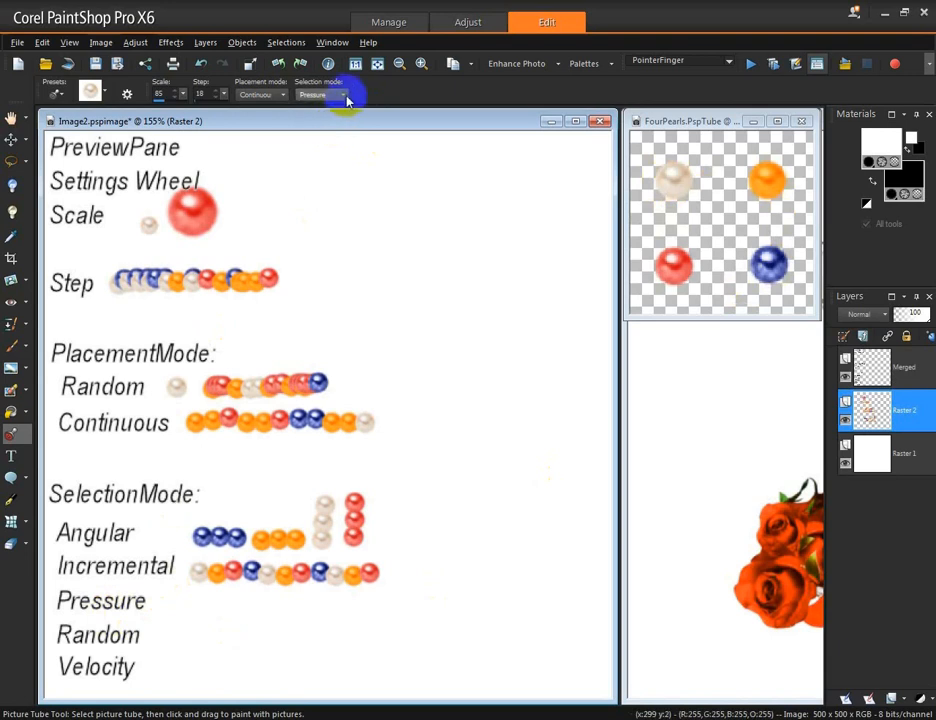
{"action": "left_click", "coordinate": [344, 95]}
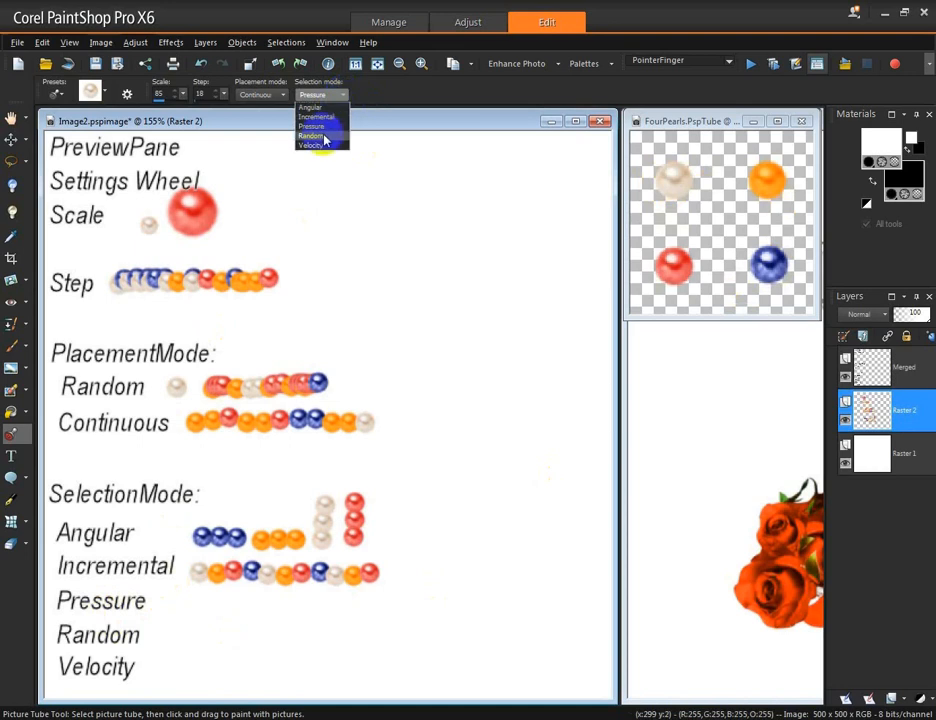
{"action": "left_click", "coordinate": [318, 136]}
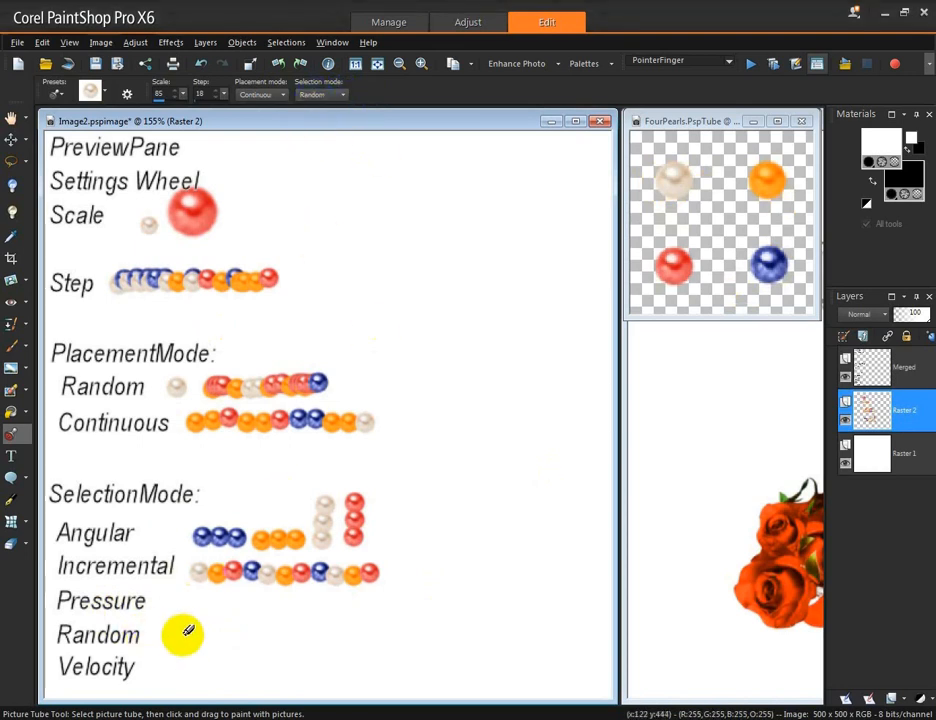
{"action": "mouse_move", "coordinate": [185, 630]}
{"action": "left_mouse_down"}
{"action": "mouse_move", "coordinate": [443, 625]}
{"action": "mouse_move", "coordinate": [461, 638]}
{"action": "mouse_move", "coordinate": [428, 627]}
{"action": "left_mouse_up"}
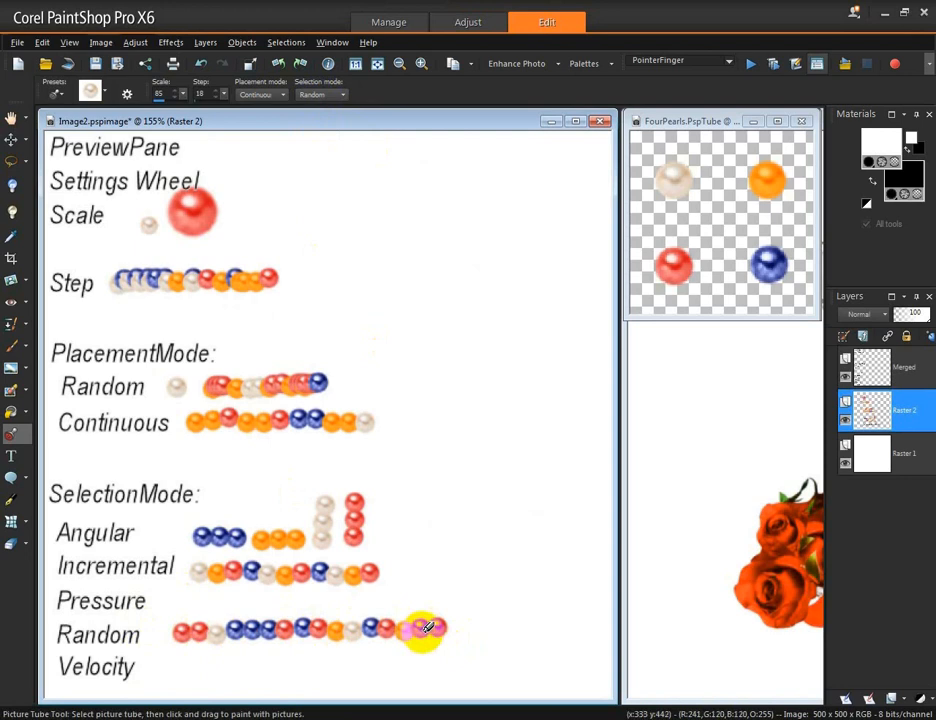
Step: Set the selection mode to Velocity and paint a row of pearls beside the Velocity label
{"action": "left_click", "coordinate": [340, 94]}
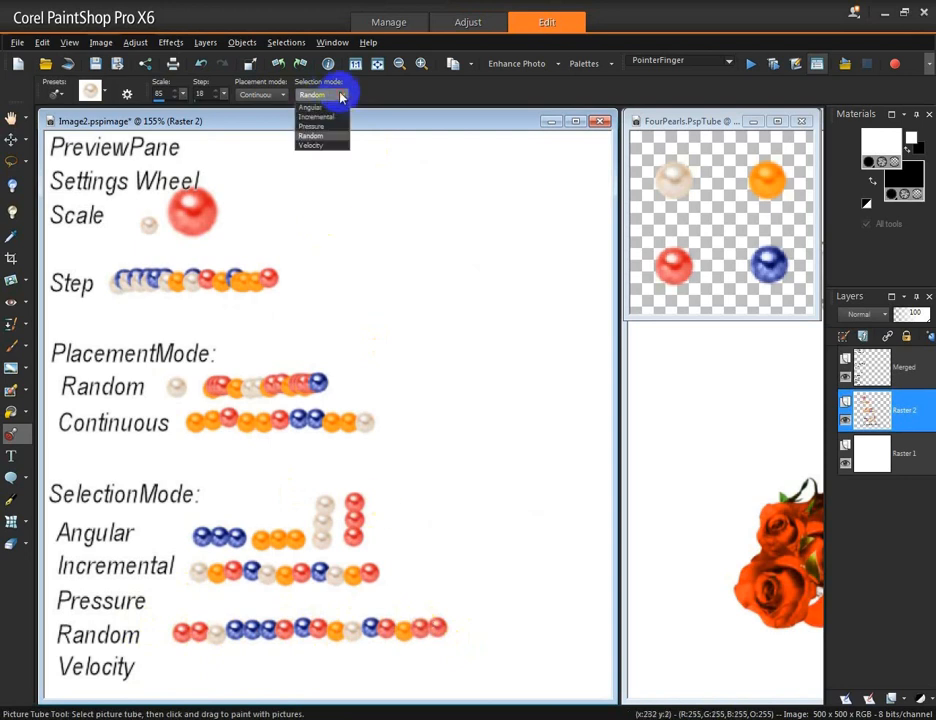
{"action": "left_click", "coordinate": [328, 147]}
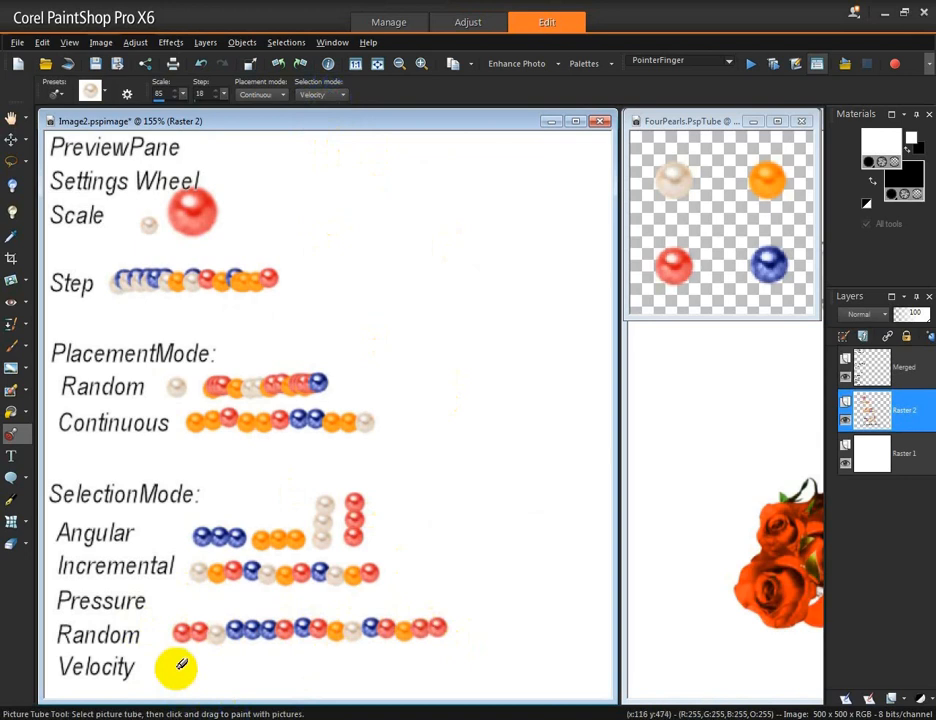
{"action": "left_click_drag", "start_coordinate": [179, 665], "coordinate": [428, 660]}
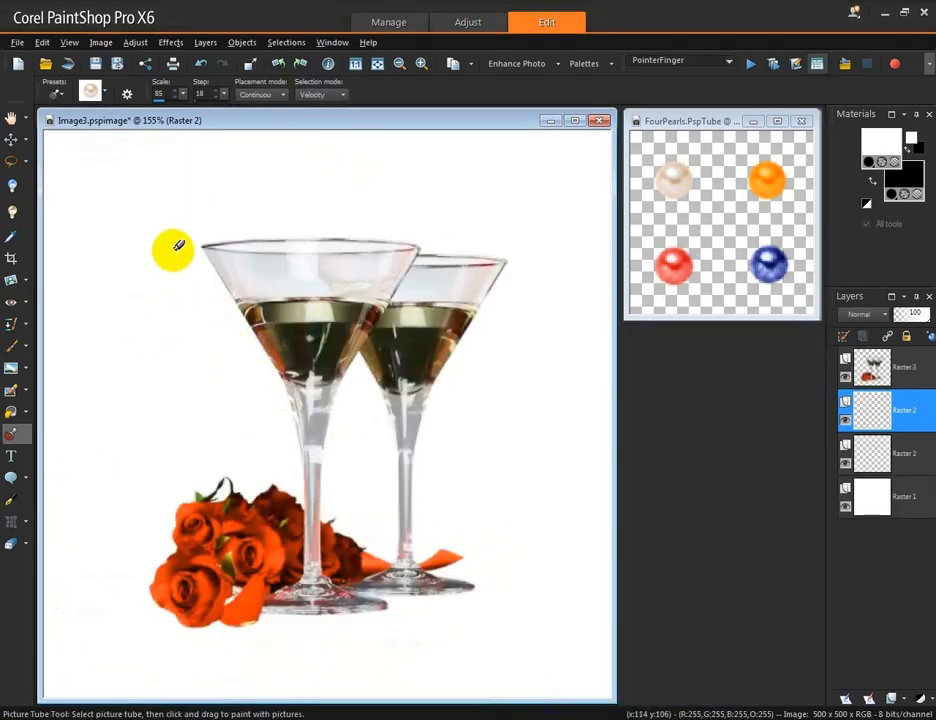
Step: Select the Fourbutterflies picture tube and open its Picture Tube Settings, then close them with OK
{"action": "left_click", "coordinate": [104, 92]}
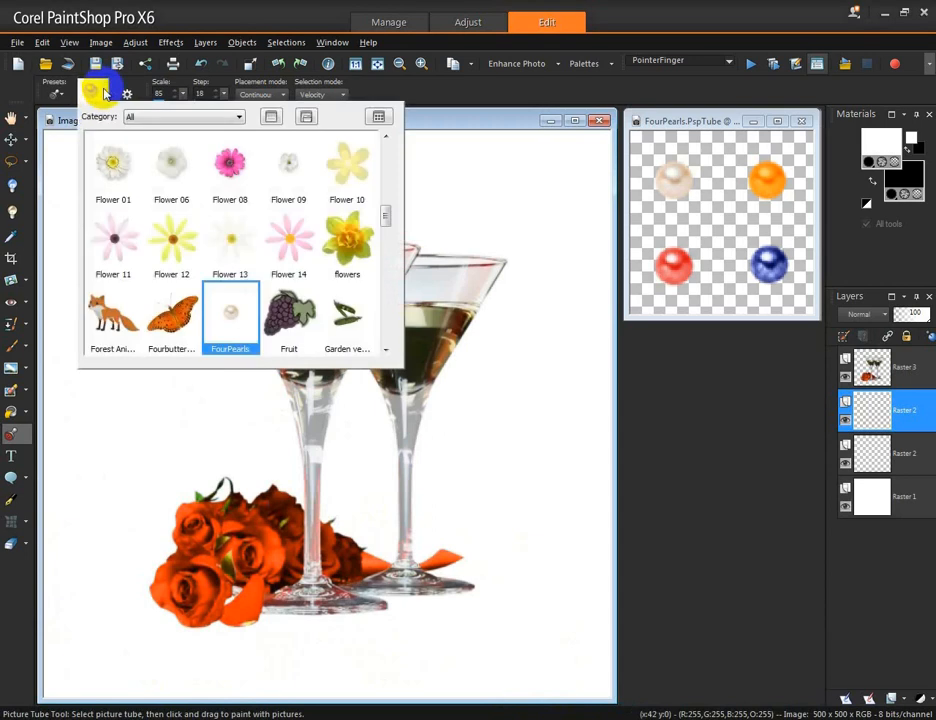
{"action": "left_click", "coordinate": [171, 318]}
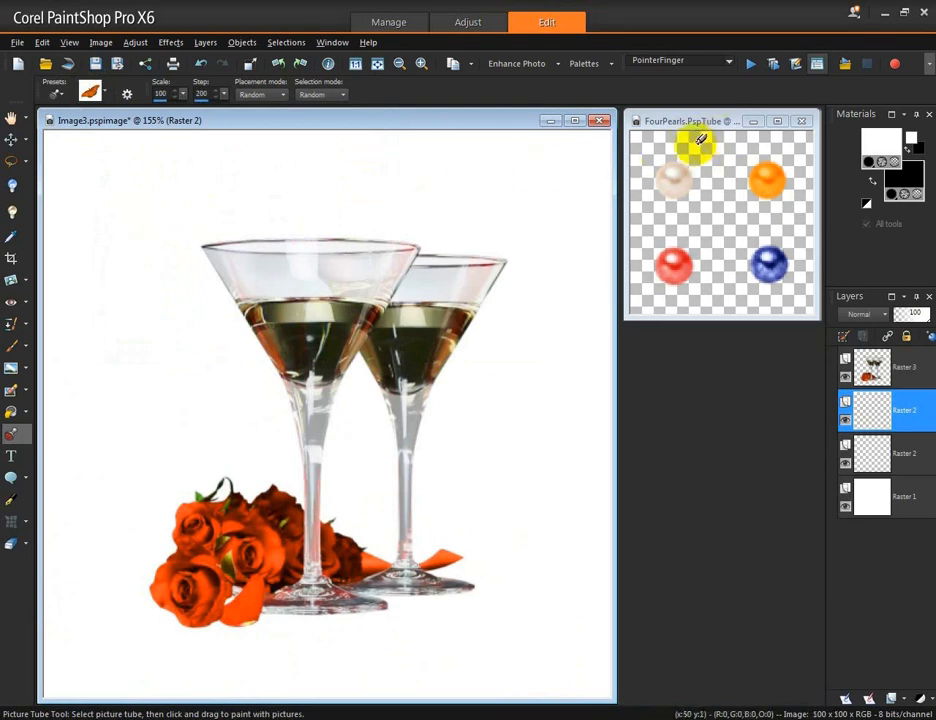
{"action": "left_click", "coordinate": [127, 97]}
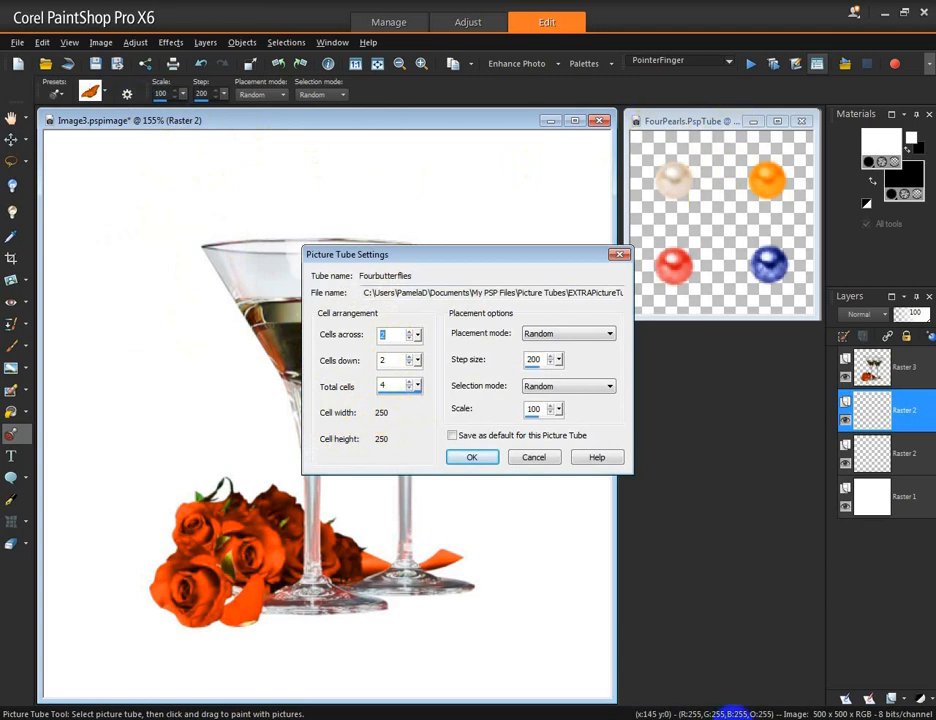
{"action": "left_click", "coordinate": [470, 458]}
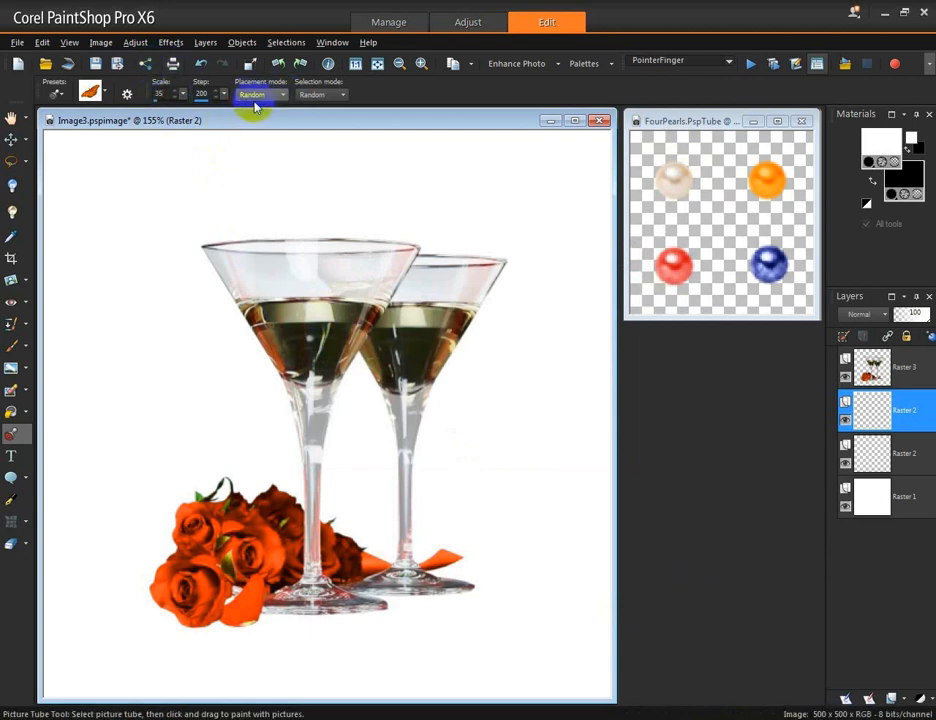
Step: Set the scale to 35 and the step to 111, and paint a circular butterfly wreath around the glasses
{"action": "left_click", "coordinate": [202, 94]}
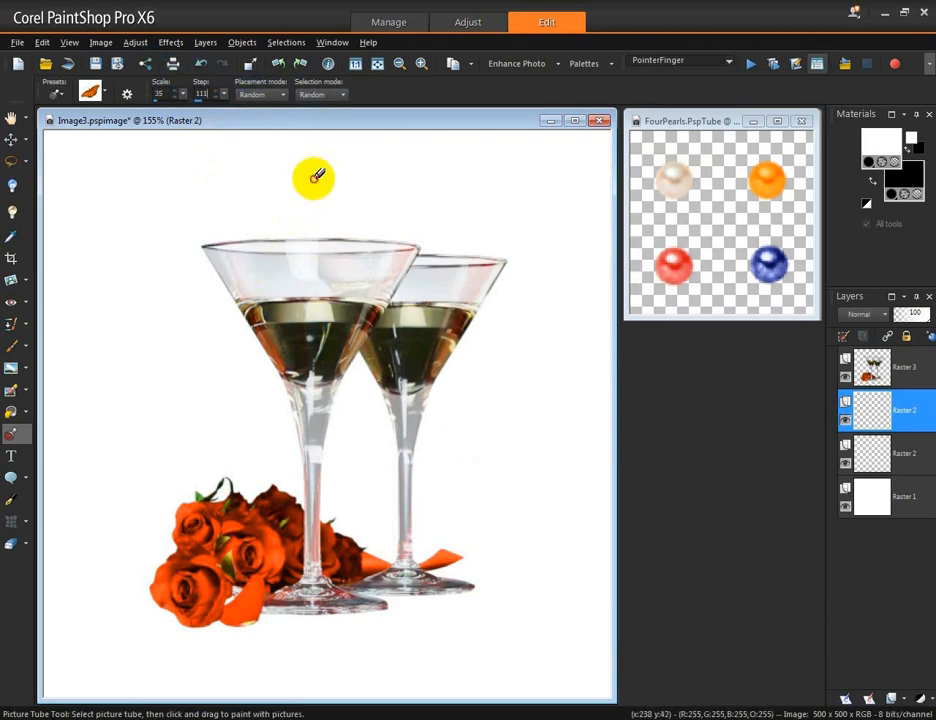
{"action": "mouse_move", "coordinate": [316, 176]}
{"action": "left_mouse_down"}
{"action": "mouse_move", "coordinate": [425, 191]}
{"action": "mouse_move", "coordinate": [513, 228]}
{"action": "mouse_move", "coordinate": [551, 324]}
{"action": "mouse_move", "coordinate": [573, 455]}
{"action": "mouse_move", "coordinate": [554, 539]}
{"action": "mouse_move", "coordinate": [523, 605]}
{"action": "mouse_move", "coordinate": [475, 645]}
{"action": "mouse_move", "coordinate": [405, 669]}
{"action": "mouse_move", "coordinate": [249, 670]}
{"action": "mouse_move", "coordinate": [172, 638]}
{"action": "mouse_move", "coordinate": [128, 601]}
{"action": "mouse_move", "coordinate": [94, 521]}
{"action": "mouse_move", "coordinate": [88, 459]}
{"action": "mouse_move", "coordinate": [112, 289]}
{"action": "mouse_move", "coordinate": [145, 227]}
{"action": "mouse_move", "coordinate": [206, 189]}
{"action": "mouse_move", "coordinate": [307, 174]}
{"action": "mouse_move", "coordinate": [476, 201]}
{"action": "mouse_move", "coordinate": [447, 173]}
{"action": "mouse_move", "coordinate": [486, 175]}
{"action": "mouse_move", "coordinate": [580, 254]}
{"action": "mouse_move", "coordinate": [604, 311]}
{"action": "mouse_move", "coordinate": [609, 478]}
{"action": "mouse_move", "coordinate": [597, 427]}
{"action": "mouse_move", "coordinate": [590, 509]}
{"action": "mouse_move", "coordinate": [551, 597]}
{"action": "mouse_move", "coordinate": [498, 641]}
{"action": "mouse_move", "coordinate": [466, 640]}
{"action": "mouse_move", "coordinate": [530, 586]}
{"action": "mouse_move", "coordinate": [446, 630]}
{"action": "mouse_move", "coordinate": [301, 644]}
{"action": "mouse_move", "coordinate": [225, 630]}
{"action": "mouse_move", "coordinate": [185, 610]}
{"action": "mouse_move", "coordinate": [120, 535]}
{"action": "mouse_move", "coordinate": [176, 597]}
{"action": "mouse_move", "coordinate": [168, 603]}
{"action": "mouse_move", "coordinate": [124, 560]}
{"action": "mouse_move", "coordinate": [92, 340]}
{"action": "mouse_move", "coordinate": [118, 438]}
{"action": "mouse_move", "coordinate": [102, 470]}
{"action": "mouse_move", "coordinate": [90, 385]}
{"action": "mouse_move", "coordinate": [110, 276]}
{"action": "mouse_move", "coordinate": [130, 240]}
{"action": "mouse_move", "coordinate": [232, 167]}
{"action": "mouse_move", "coordinate": [265, 180]}
{"action": "mouse_move", "coordinate": [189, 222]}
{"action": "mouse_move", "coordinate": [162, 265]}
{"action": "mouse_move", "coordinate": [128, 348]}
{"action": "mouse_move", "coordinate": [121, 414]}
{"action": "mouse_move", "coordinate": [167, 574]}
{"action": "mouse_move", "coordinate": [218, 640]}
{"action": "left_mouse_up"}
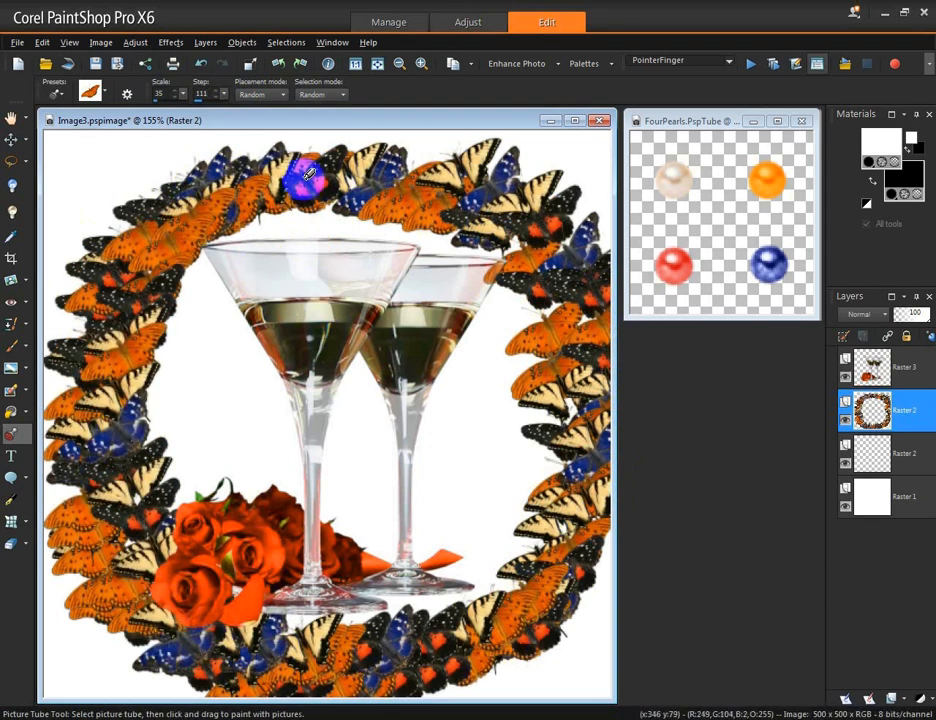
Step: Select the FourPearls picture tube and set its scale to 80 and step to 18
{"action": "left_click", "coordinate": [110, 93]}
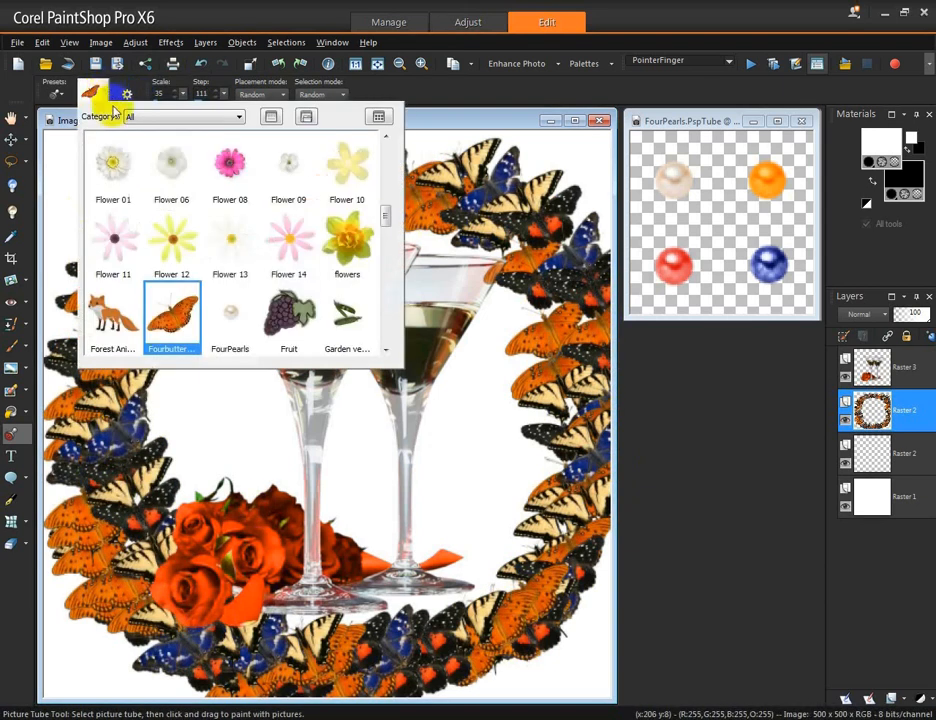
{"action": "left_click", "coordinate": [230, 310]}
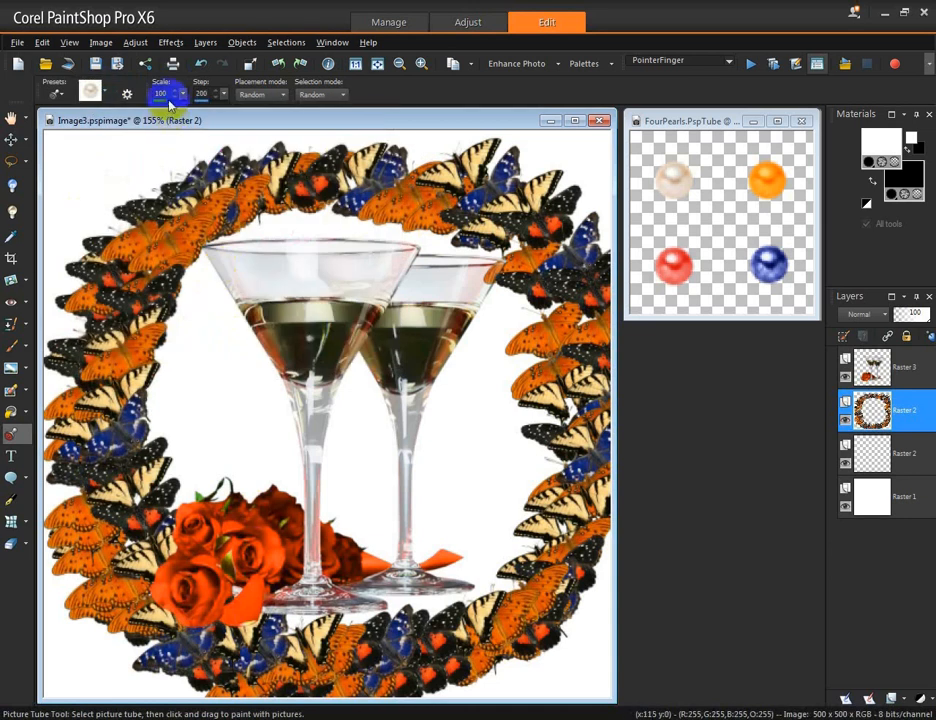
{"action": "double_click", "coordinate": [163, 93]}
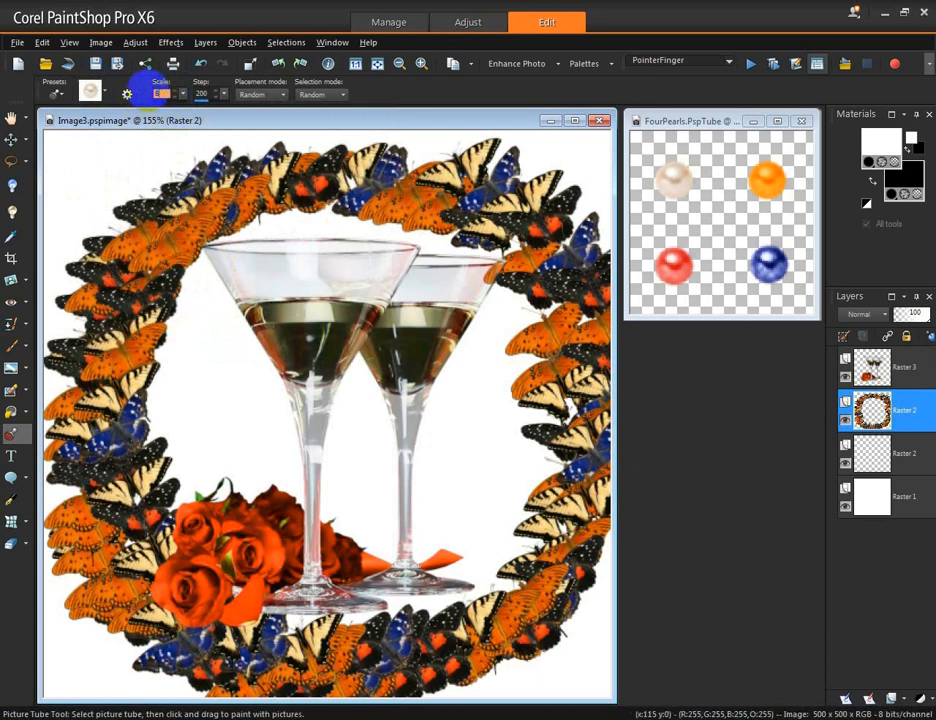
{"action": "type", "text": "80"}
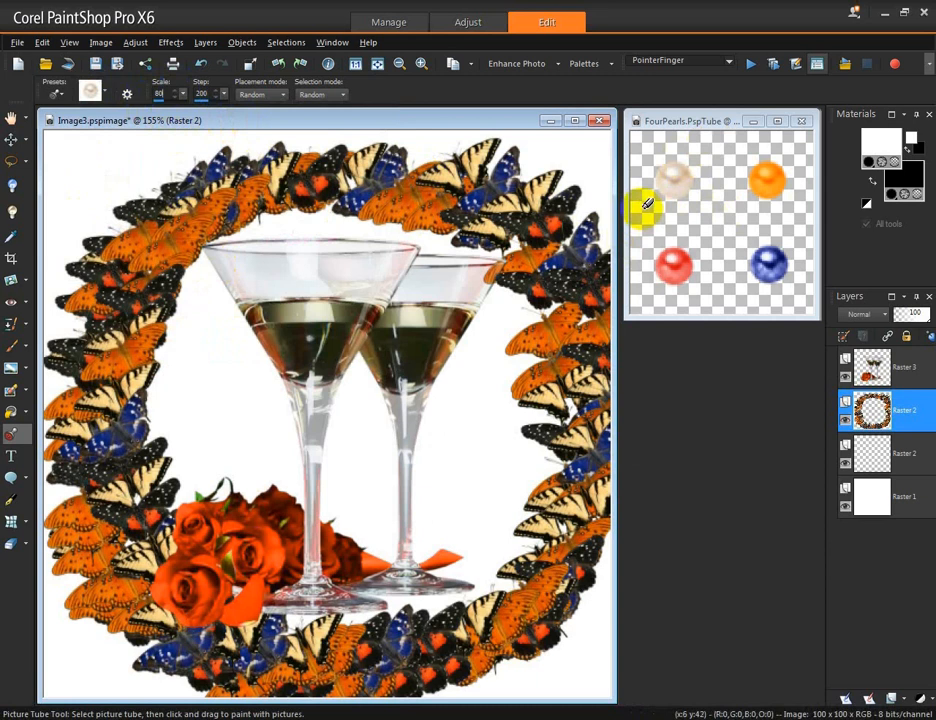
{"action": "left_click", "coordinate": [204, 96]}
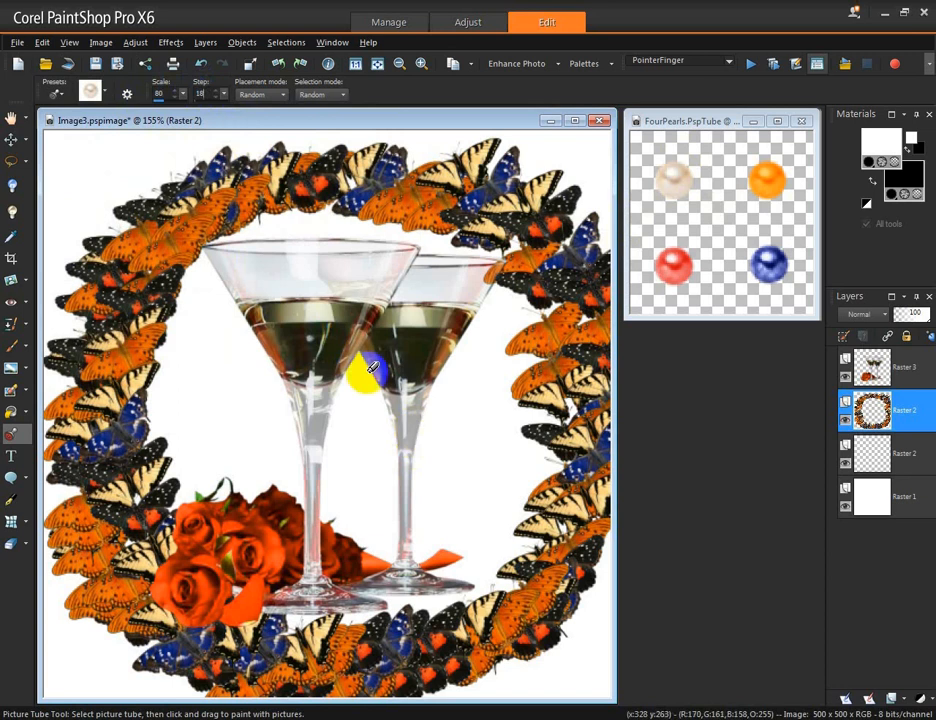
Step: Set Continuous placement and Incremental selection, then paint a pearl strand draping across the glasses
{"action": "left_click", "coordinate": [283, 96]}
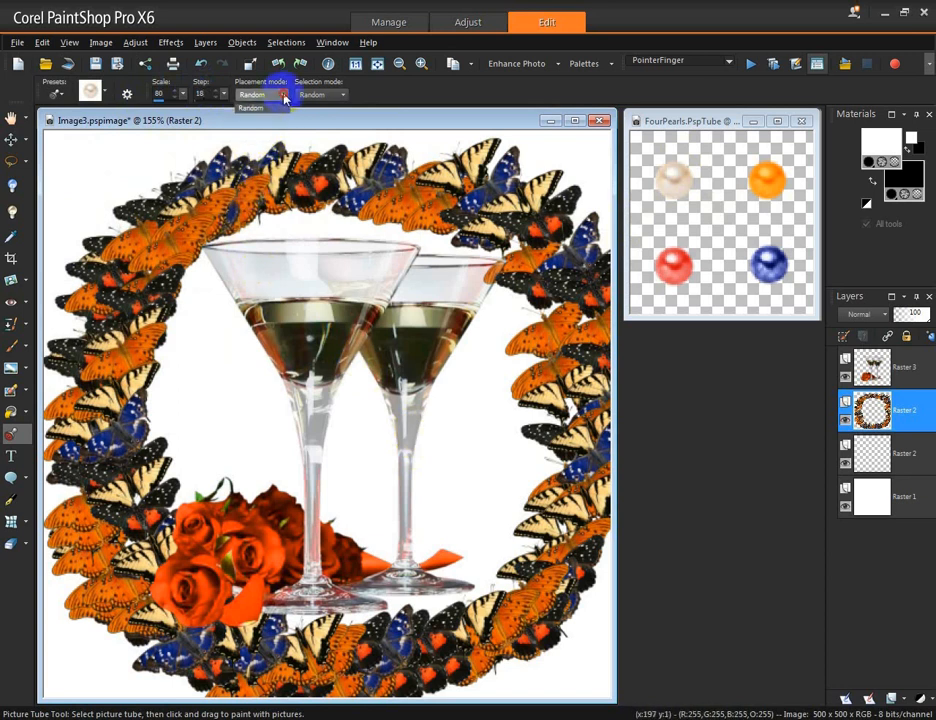
{"action": "left_click", "coordinate": [254, 108]}
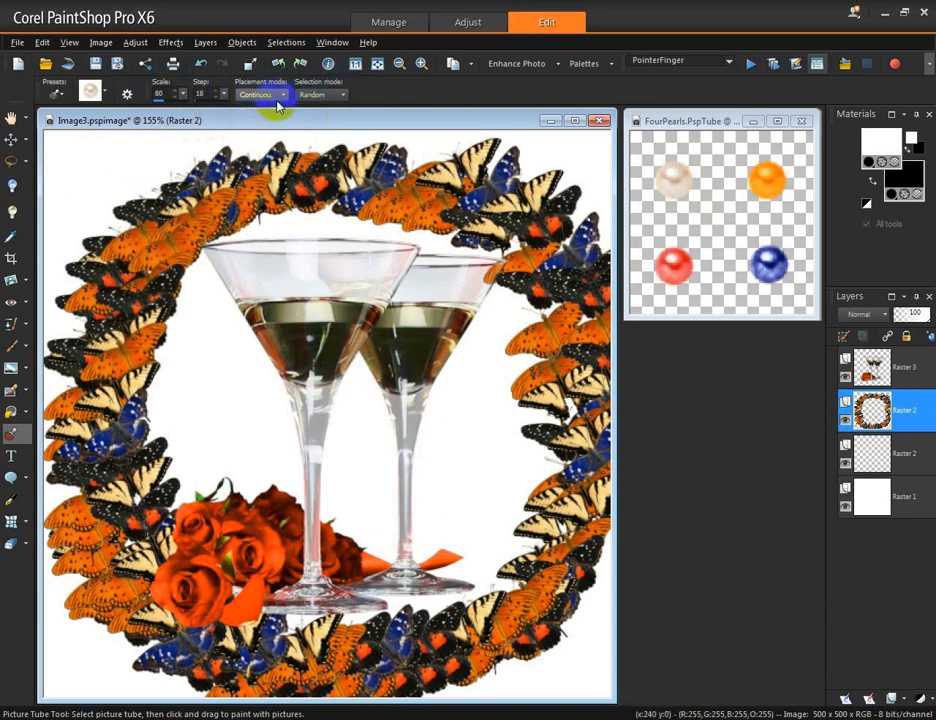
{"action": "left_click", "coordinate": [345, 97]}
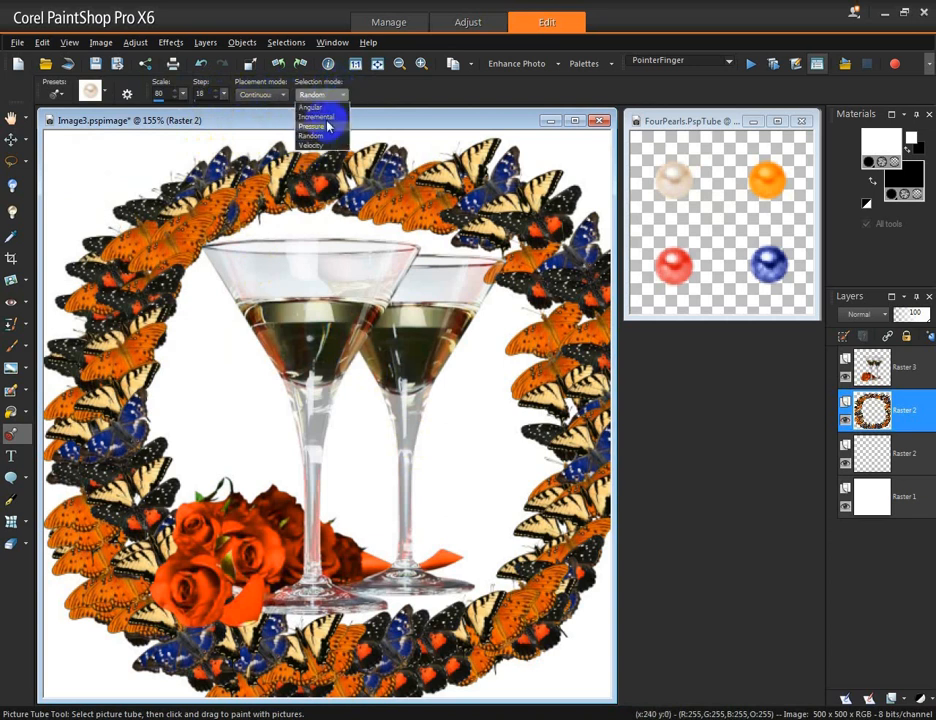
{"action": "left_click", "coordinate": [326, 119]}
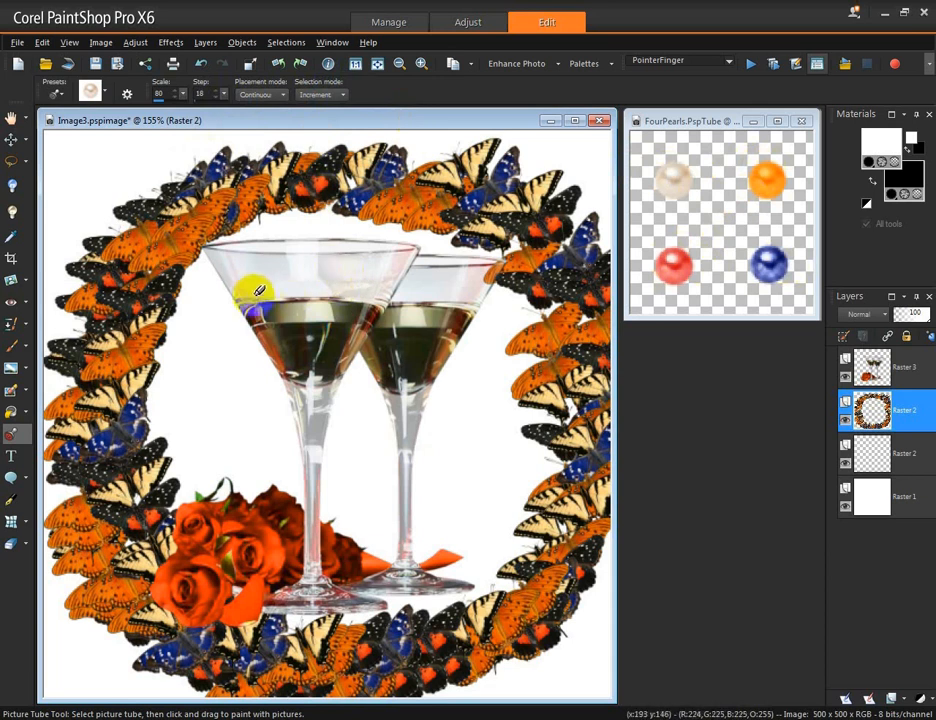
{"action": "mouse_move", "coordinate": [253, 289]}
{"action": "left_mouse_down"}
{"action": "mouse_move", "coordinate": [365, 293]}
{"action": "mouse_move", "coordinate": [419, 307]}
{"action": "mouse_move", "coordinate": [392, 300]}
{"action": "mouse_move", "coordinate": [457, 296]}
{"action": "mouse_move", "coordinate": [482, 317]}
{"action": "mouse_move", "coordinate": [478, 252]}
{"action": "mouse_move", "coordinate": [426, 244]}
{"action": "mouse_move", "coordinate": [437, 310]}
{"action": "mouse_move", "coordinate": [462, 340]}
{"action": "mouse_move", "coordinate": [454, 396]}
{"action": "mouse_move", "coordinate": [383, 470]}
{"action": "mouse_move", "coordinate": [395, 502]}
{"action": "mouse_move", "coordinate": [440, 548]}
{"action": "left_mouse_up"}
Step: Paint another pearl strand across the left glass rim and down its stem
{"action": "left_click", "coordinate": [283, 350]}
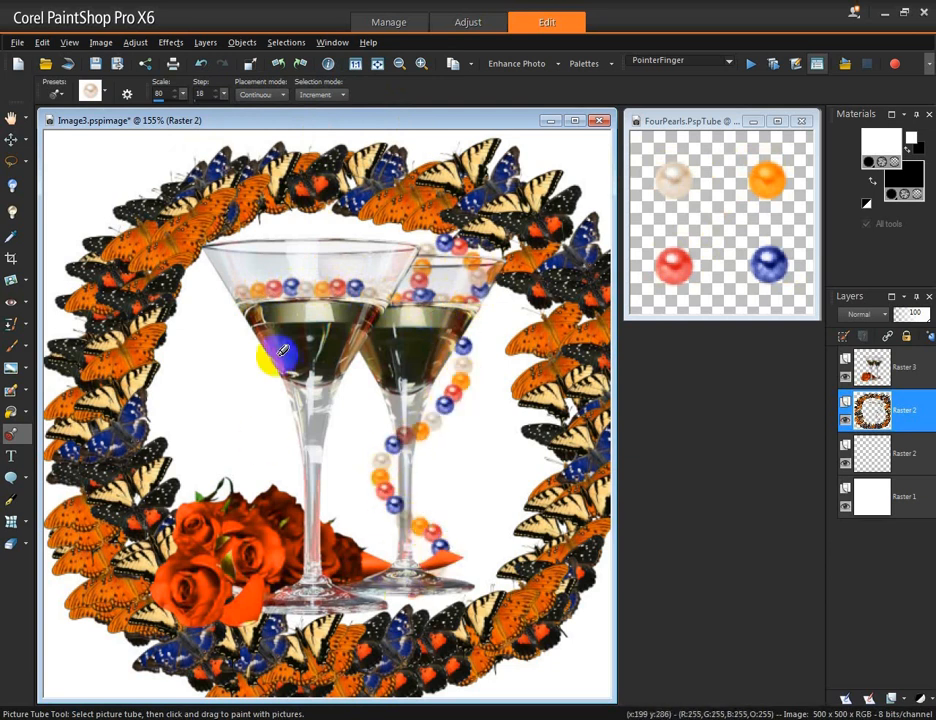
{"action": "mouse_move", "coordinate": [362, 296]}
{"action": "left_mouse_down"}
{"action": "mouse_move", "coordinate": [388, 265]}
{"action": "mouse_move", "coordinate": [368, 228]}
{"action": "mouse_move", "coordinate": [327, 228]}
{"action": "mouse_move", "coordinate": [307, 266]}
{"action": "mouse_move", "coordinate": [321, 356]}
{"action": "mouse_move", "coordinate": [293, 378]}
{"action": "mouse_move", "coordinate": [286, 412]}
{"action": "mouse_move", "coordinate": [335, 472]}
{"action": "mouse_move", "coordinate": [305, 572]}
{"action": "left_mouse_up"}
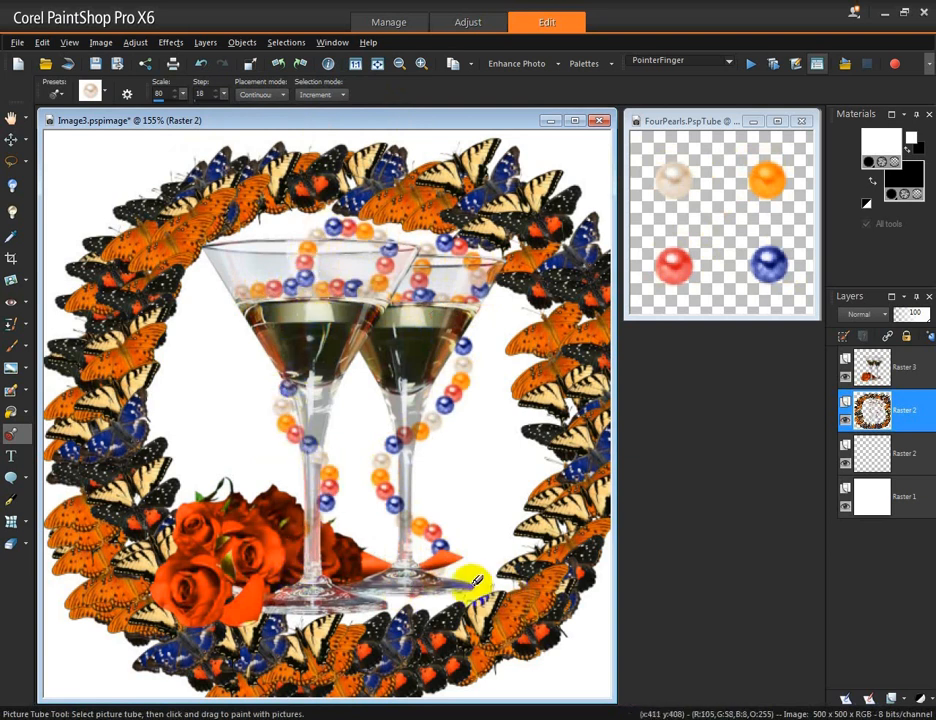
Step: Switch to the lower Raster 2 layer and paint pearl strands along the bottom of the butterfly wreath
{"action": "left_click", "coordinate": [923, 458]}
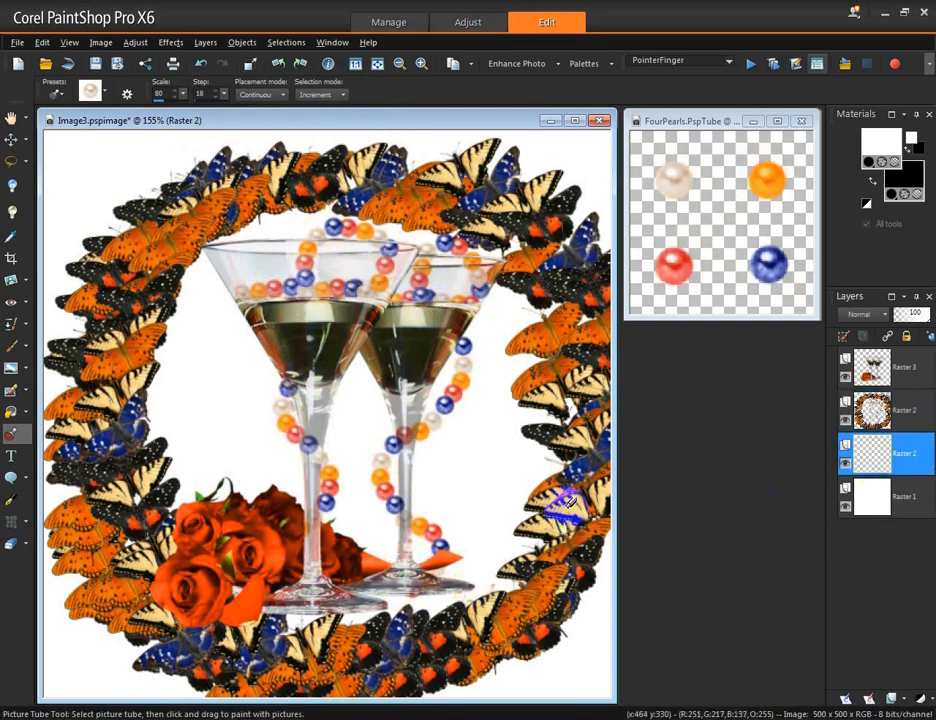
{"action": "mouse_move", "coordinate": [447, 568]}
{"action": "left_mouse_down"}
{"action": "mouse_move", "coordinate": [585, 576]}
{"action": "mouse_move", "coordinate": [607, 596]}
{"action": "mouse_move", "coordinate": [574, 621]}
{"action": "mouse_move", "coordinate": [608, 646]}
{"action": "mouse_move", "coordinate": [519, 664]}
{"action": "mouse_move", "coordinate": [556, 672]}
{"action": "mouse_move", "coordinate": [420, 672]}
{"action": "left_mouse_up"}
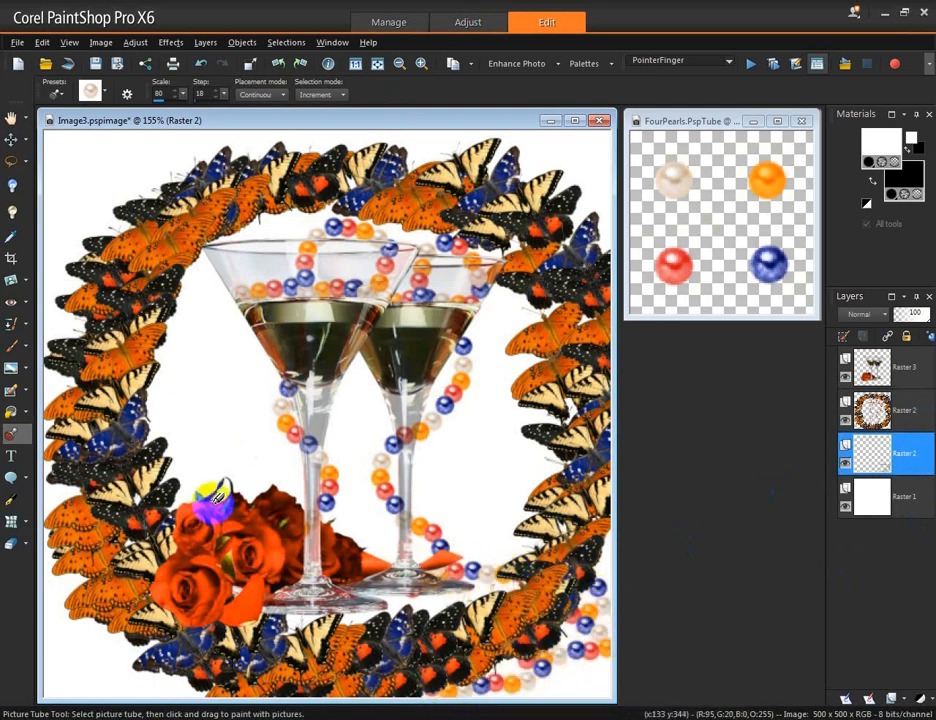
{"action": "mouse_move", "coordinate": [226, 494]}
{"action": "left_mouse_down"}
{"action": "mouse_move", "coordinate": [170, 494]}
{"action": "mouse_move", "coordinate": [84, 534]}
{"action": "mouse_move", "coordinate": [70, 600]}
{"action": "mouse_move", "coordinate": [94, 608]}
{"action": "mouse_move", "coordinate": [78, 636]}
{"action": "mouse_move", "coordinate": [108, 636]}
{"action": "mouse_move", "coordinate": [110, 668]}
{"action": "mouse_move", "coordinate": [205, 672]}
{"action": "left_mouse_up"}
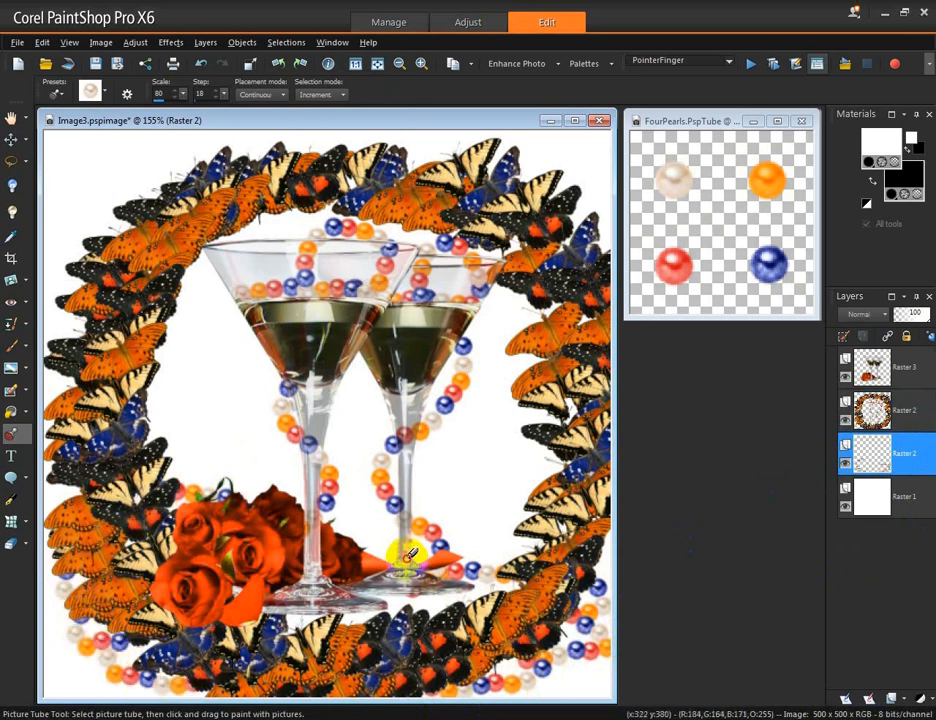